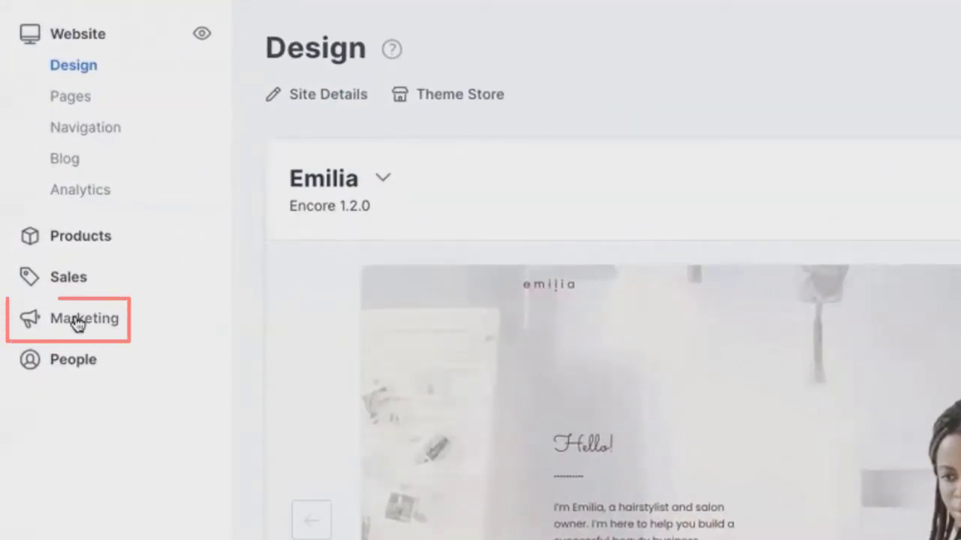
Start a new marketing pipeline from the Freebie blueprint after looking through the available blueprints
{"action": "left_click", "coordinate": [78, 321]}
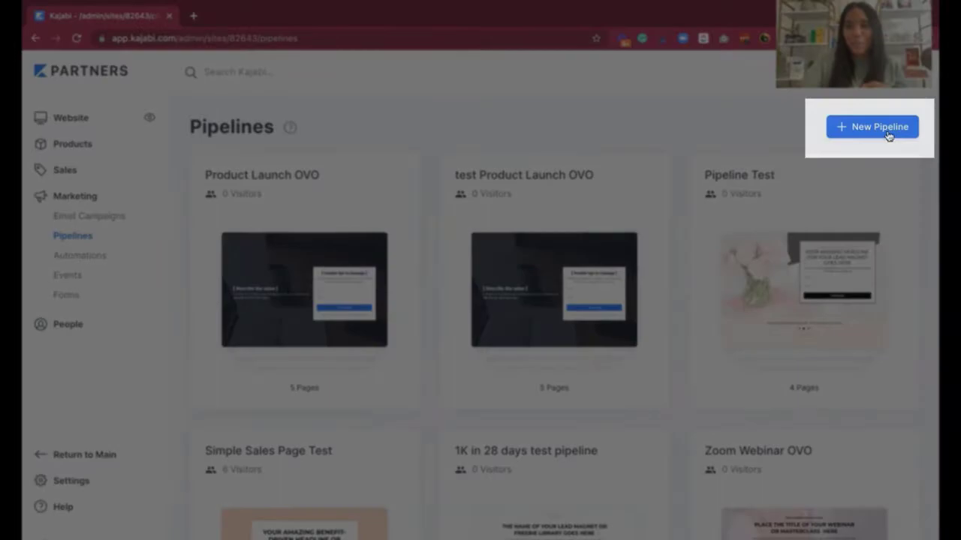
{"action": "left_click", "coordinate": [889, 134]}
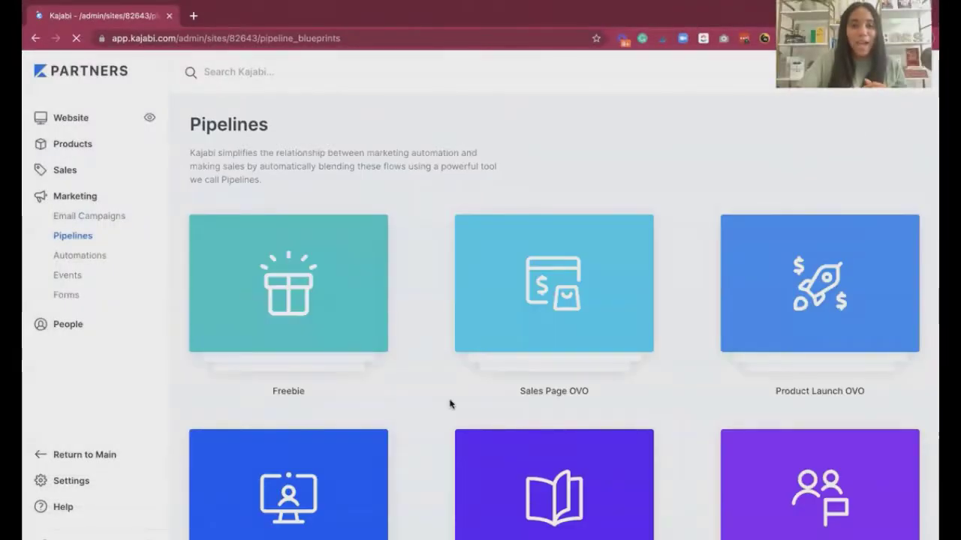
{"action": "scroll", "coordinate": [516, 328], "scroll_direction": "down", "scroll_amount": 3}
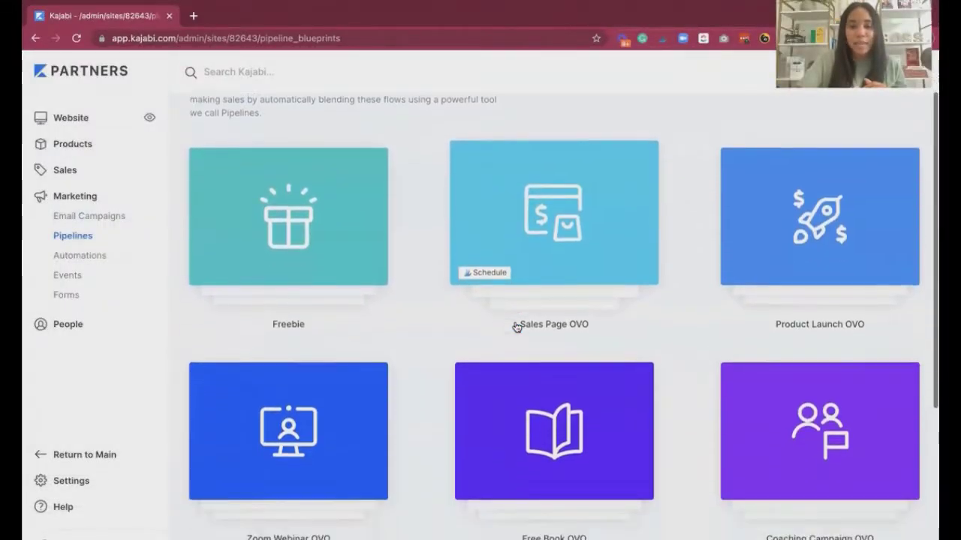
{"action": "scroll", "coordinate": [516, 327], "scroll_direction": "down", "scroll_amount": 1}
{"action": "scroll", "coordinate": [516, 328], "scroll_direction": "up", "scroll_amount": 4}
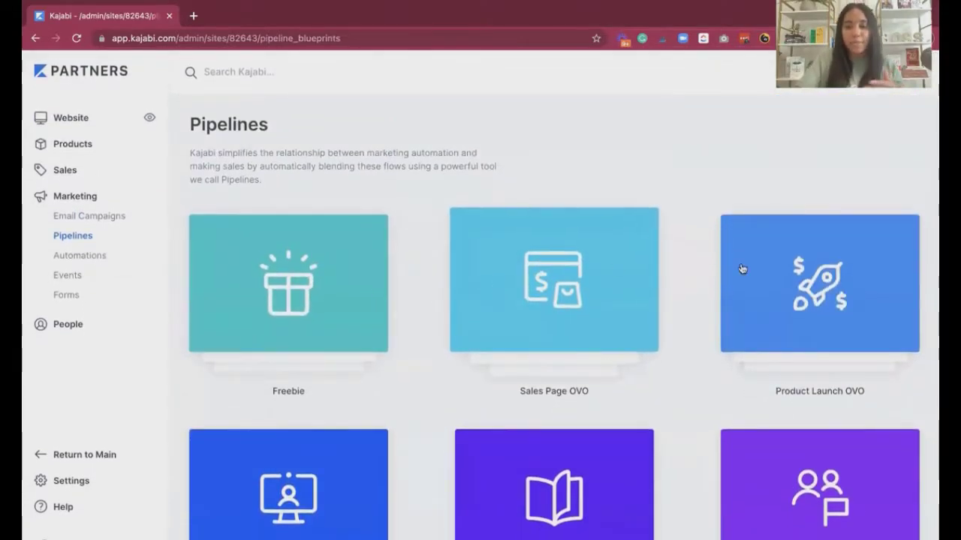
{"action": "scroll", "coordinate": [845, 306], "scroll_direction": "down", "scroll_amount": 2}
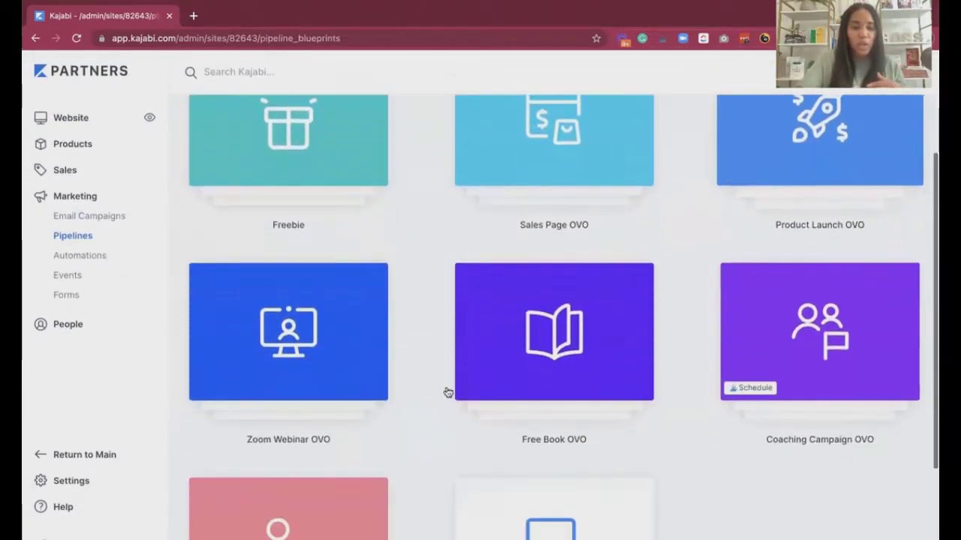
{"action": "scroll", "coordinate": [534, 357], "scroll_direction": "down", "scroll_amount": 1}
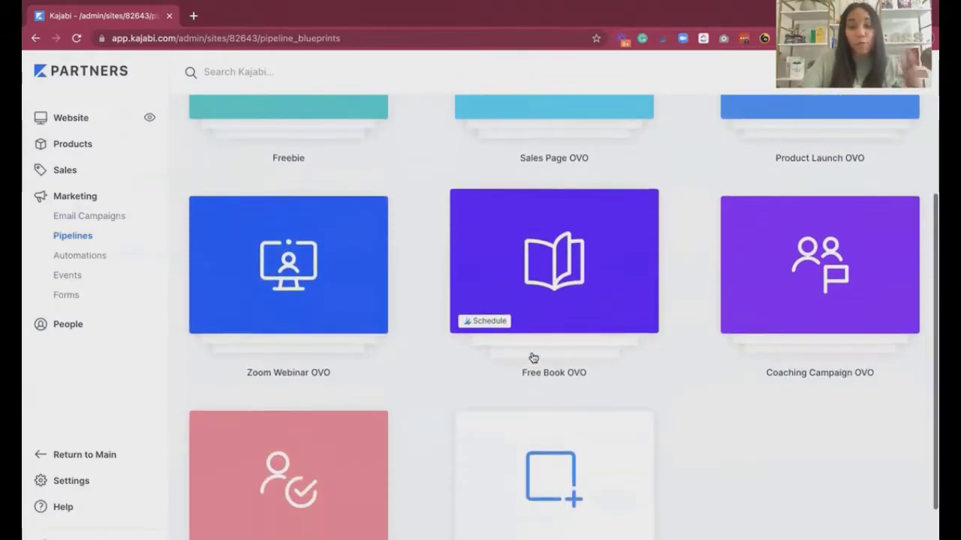
{"action": "scroll", "coordinate": [814, 303], "scroll_direction": "down", "scroll_amount": 1}
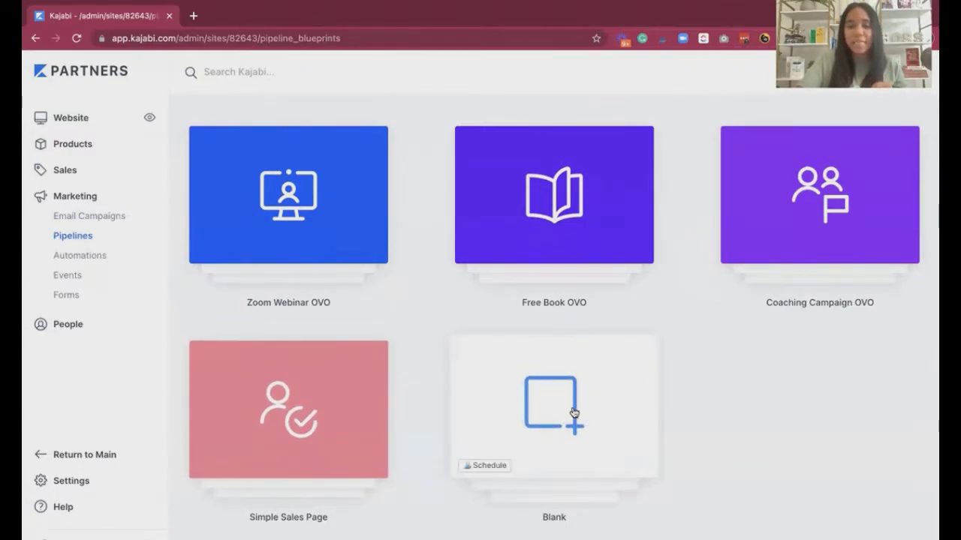
{"action": "scroll", "coordinate": [573, 412], "scroll_direction": "up", "scroll_amount": 5}
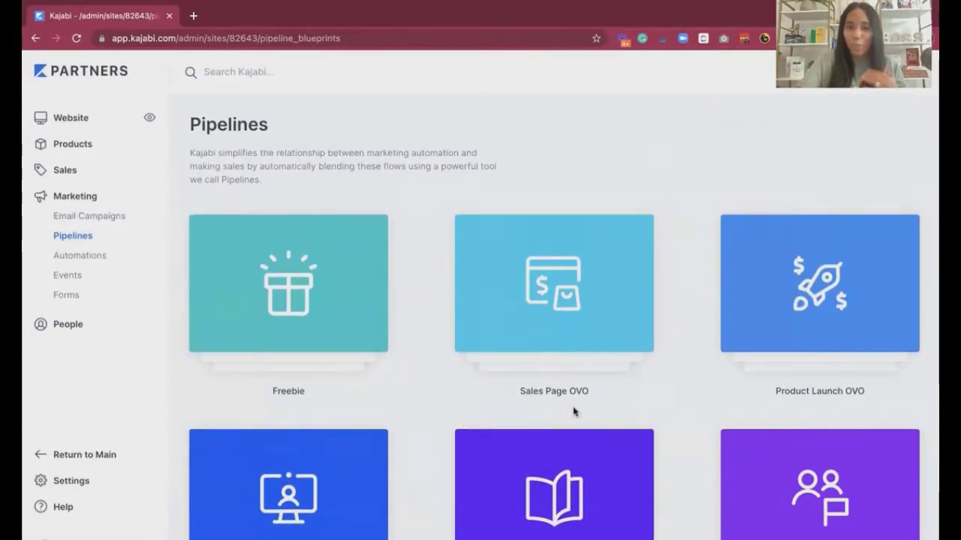
{"action": "left_click", "coordinate": [348, 282]}
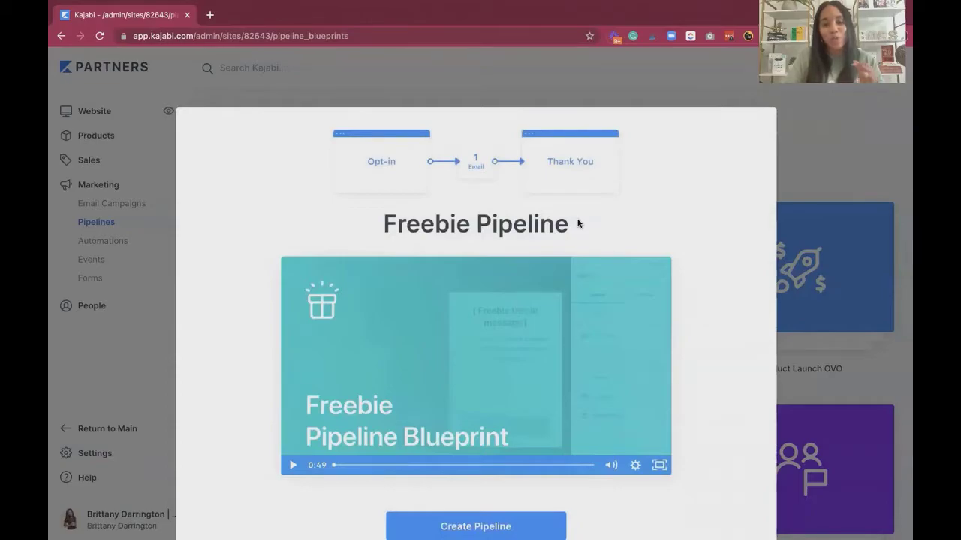
{"action": "scroll", "coordinate": [578, 223], "scroll_direction": "down", "scroll_amount": 2}
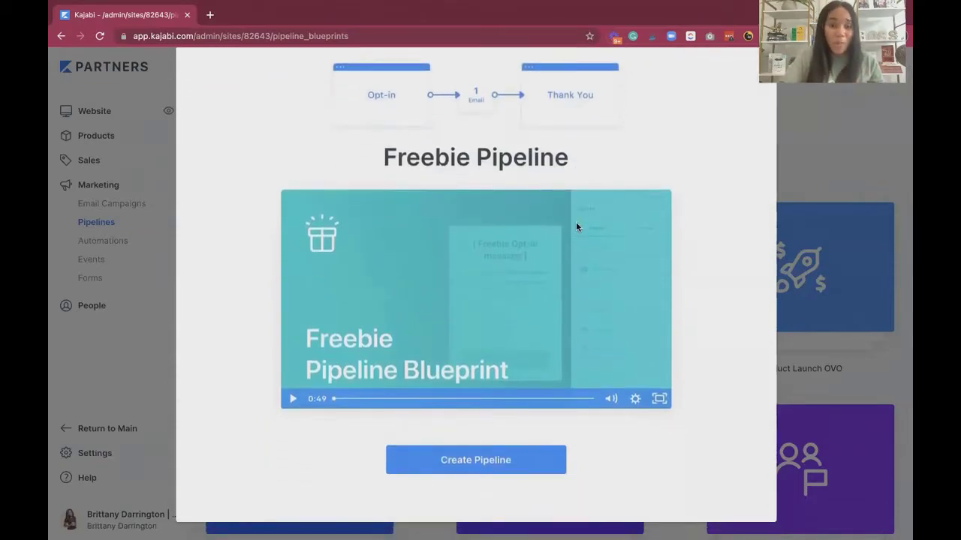
{"action": "left_click", "coordinate": [486, 460]}
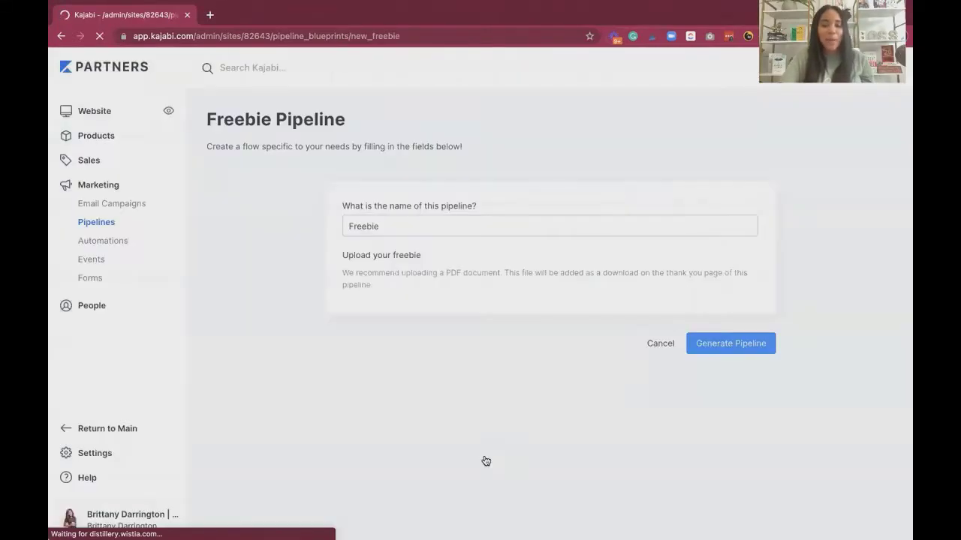
Name the pipeline "Freebie - October" and generate it without uploading a file
{"action": "left_click", "coordinate": [427, 229]}
{"action": "type", "text": "- October"}
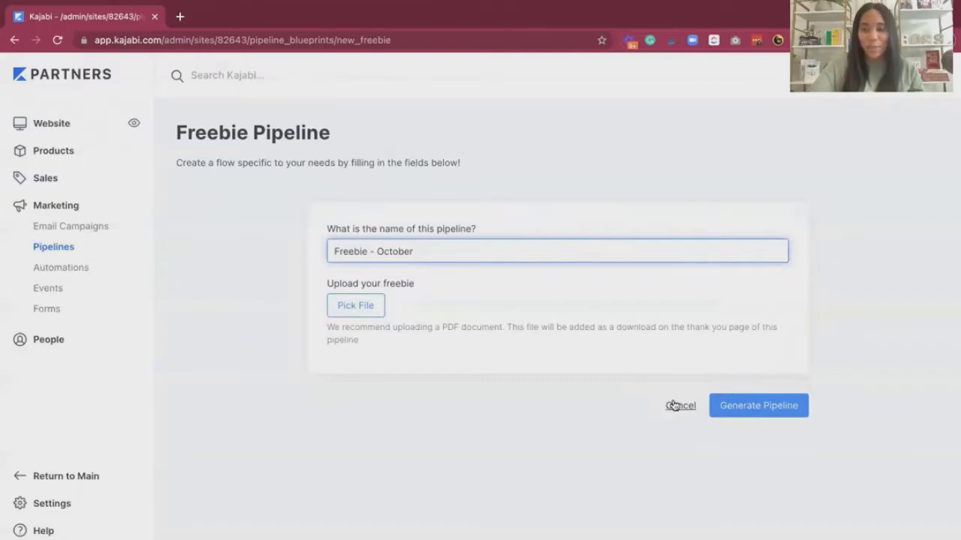
{"action": "left_click", "coordinate": [756, 408]}
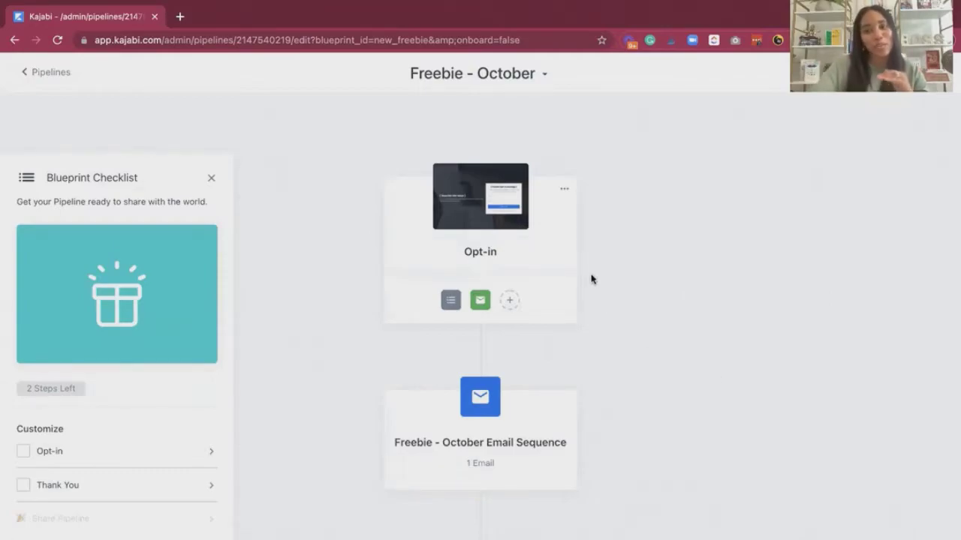
Open the pipeline's Opt-in page for editing and go to its Hero with Form section
{"action": "mouse_move", "coordinate": [508, 173]}
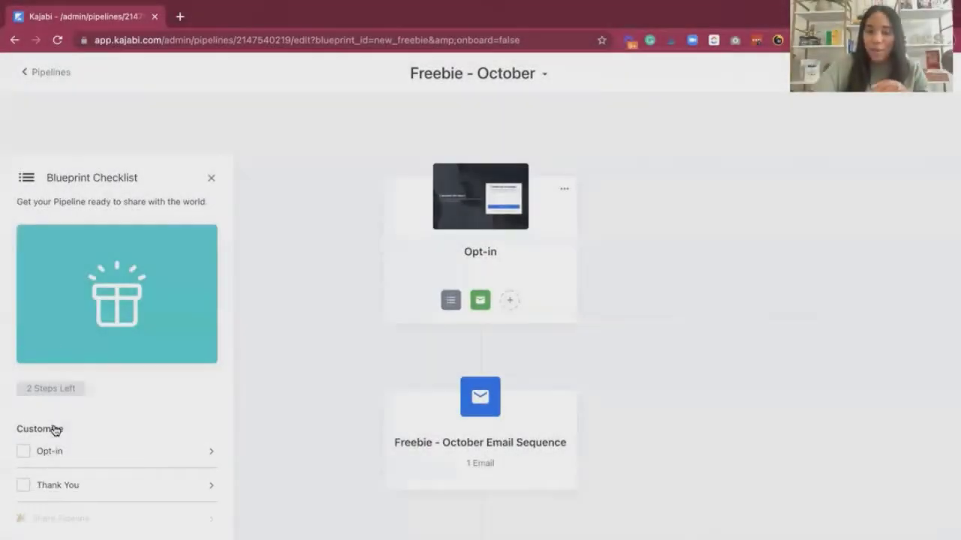
{"action": "mouse_move", "coordinate": [496, 193]}
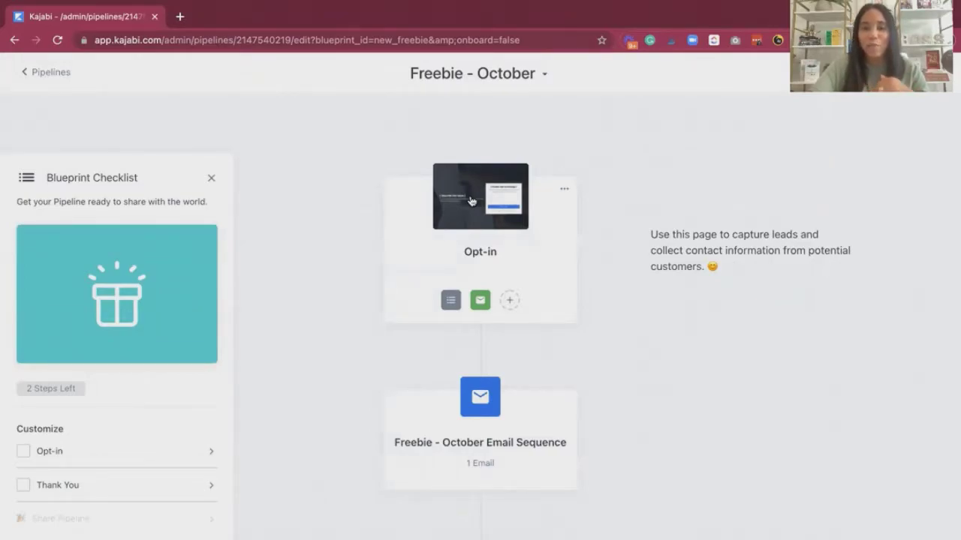
{"action": "left_click", "coordinate": [472, 202]}
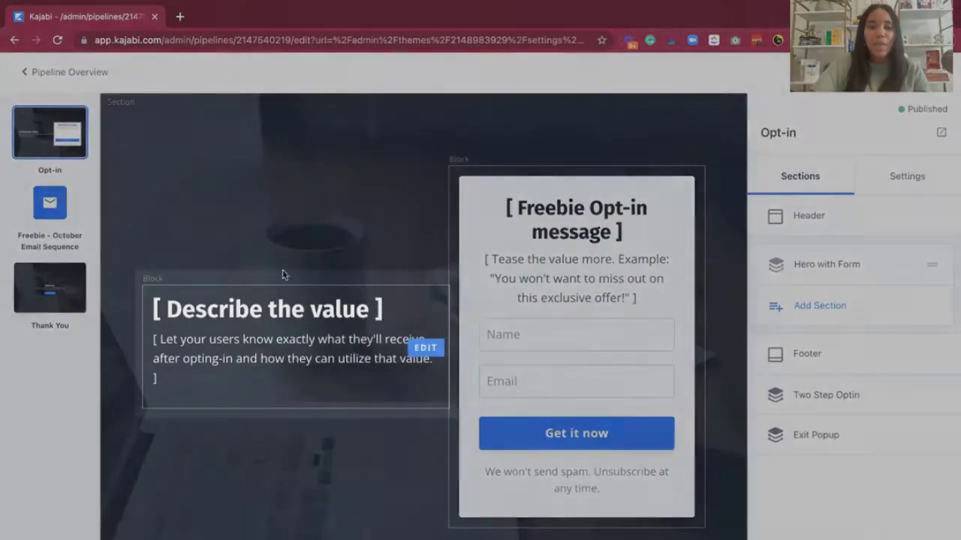
{"action": "left_click", "coordinate": [272, 377]}
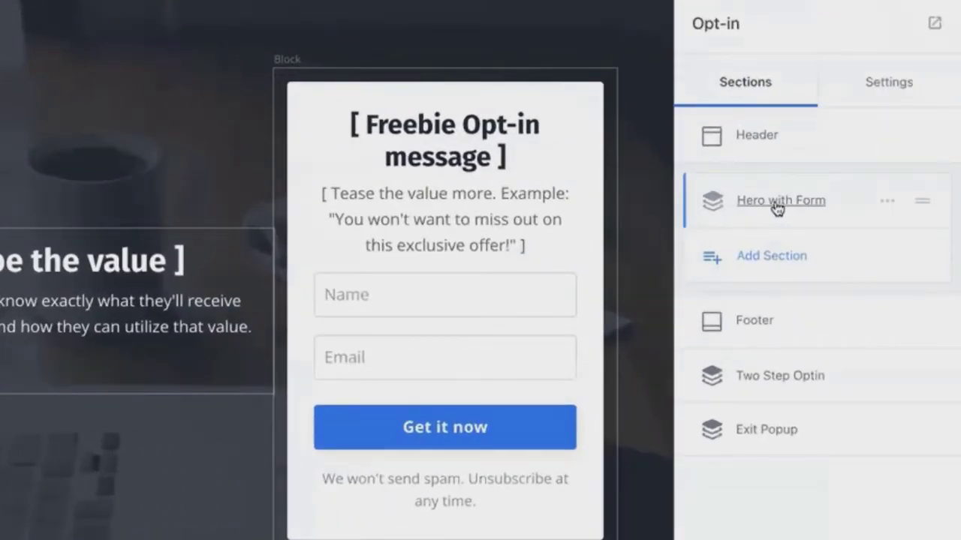
{"action": "left_click", "coordinate": [777, 203]}
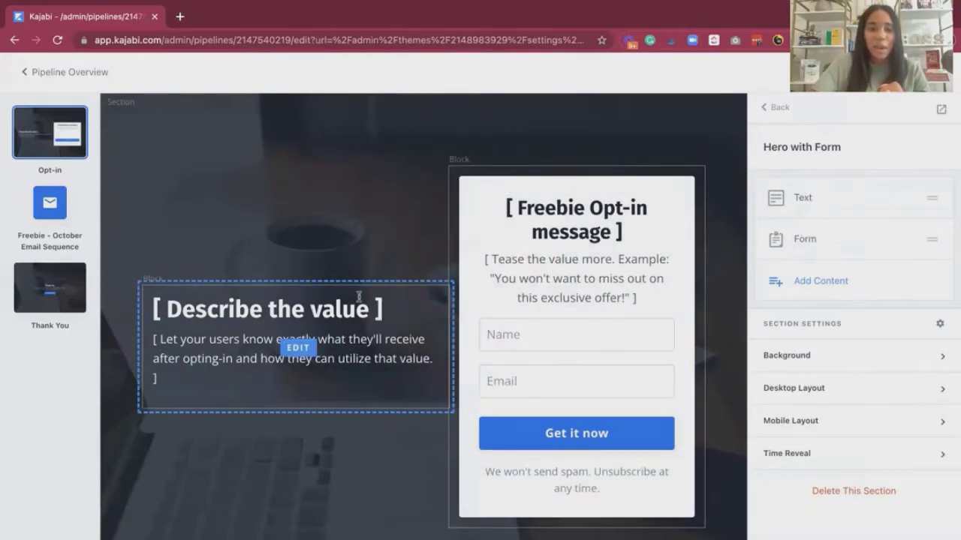
Replace the heading "[ Describe the value ]" in the hero's text block with "Update Text" and return to the section's contents
{"action": "left_click", "coordinate": [264, 336]}
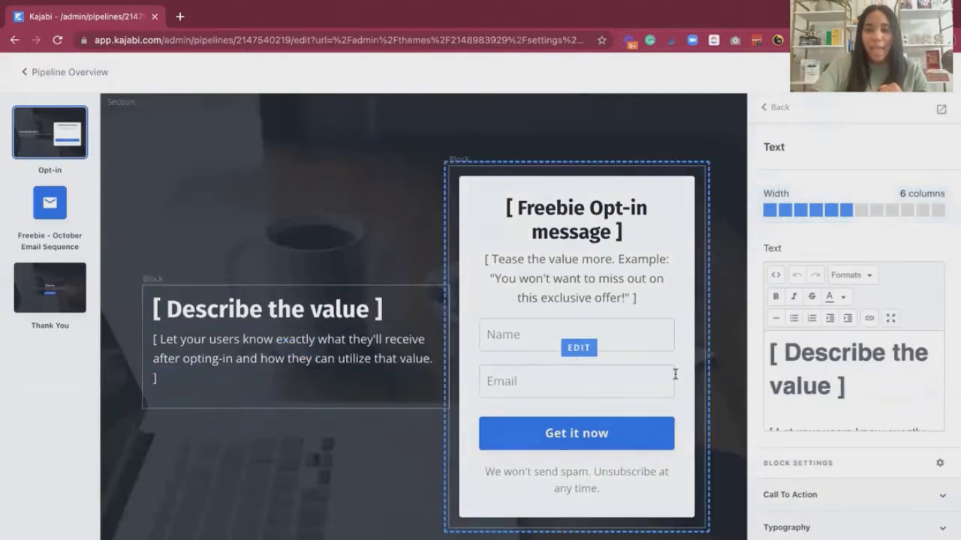
{"action": "scroll", "coordinate": [820, 364], "scroll_direction": "down", "scroll_amount": 3}
{"action": "scroll", "coordinate": [842, 371], "scroll_direction": "up", "scroll_amount": 3}
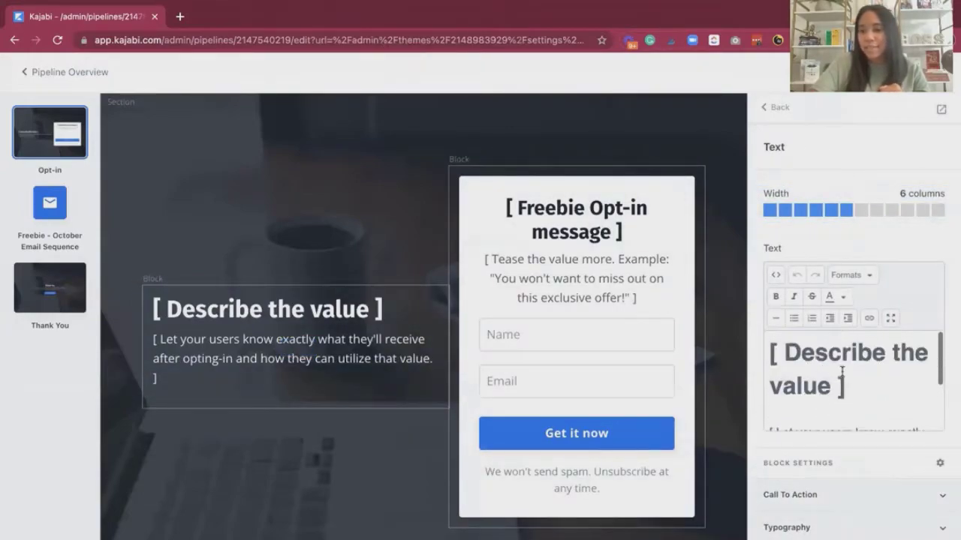
{"action": "left_click_drag", "start_coordinate": [846, 385], "coordinate": [752, 335]}
{"action": "type", "text": "Update"}
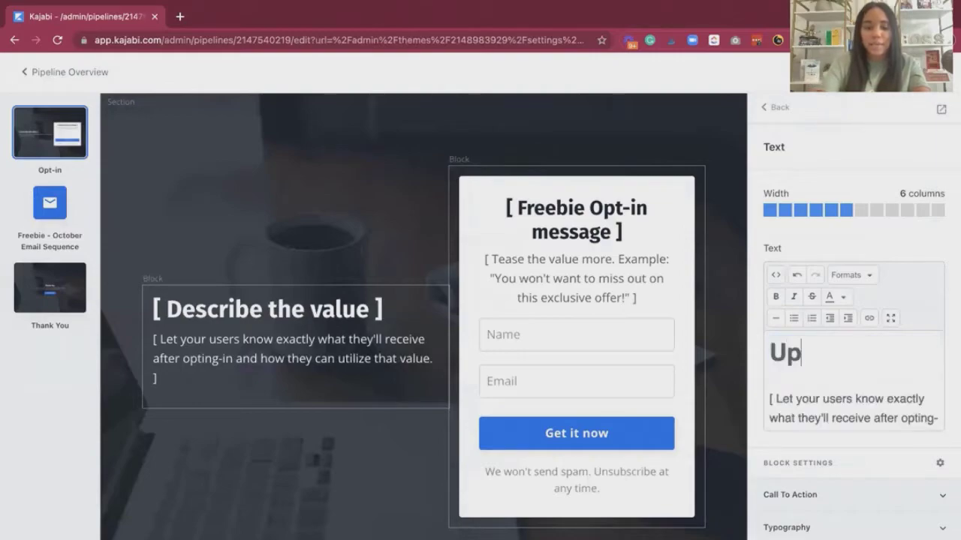
{"action": "type", "text": "xt"}
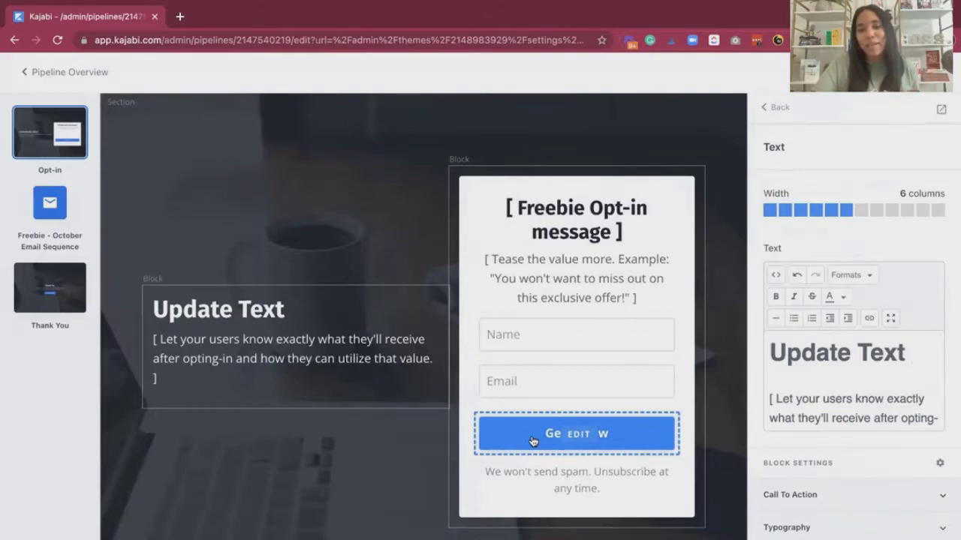
{"action": "left_click", "coordinate": [766, 114]}
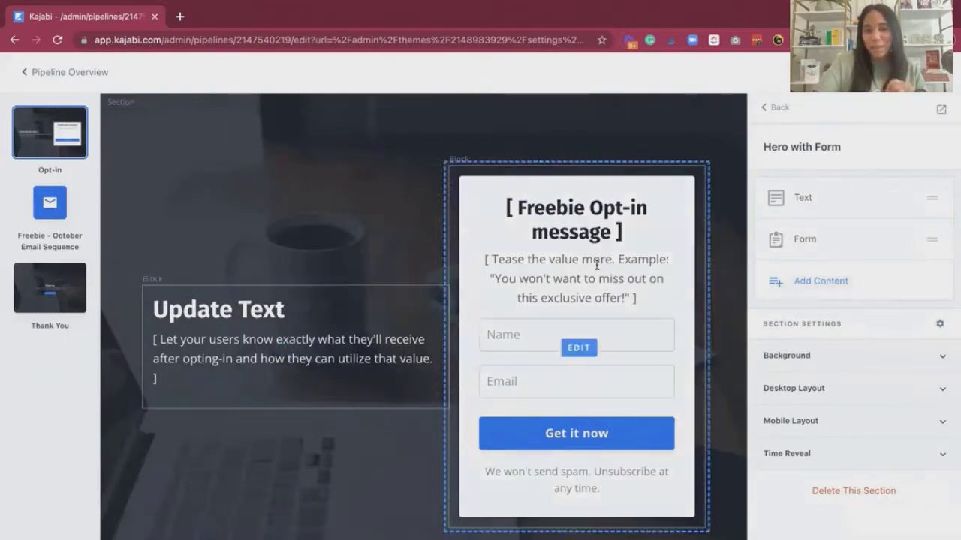
Add an Image content block to the Hero with Form section and check its placement on the page
{"action": "left_click", "coordinate": [815, 284]}
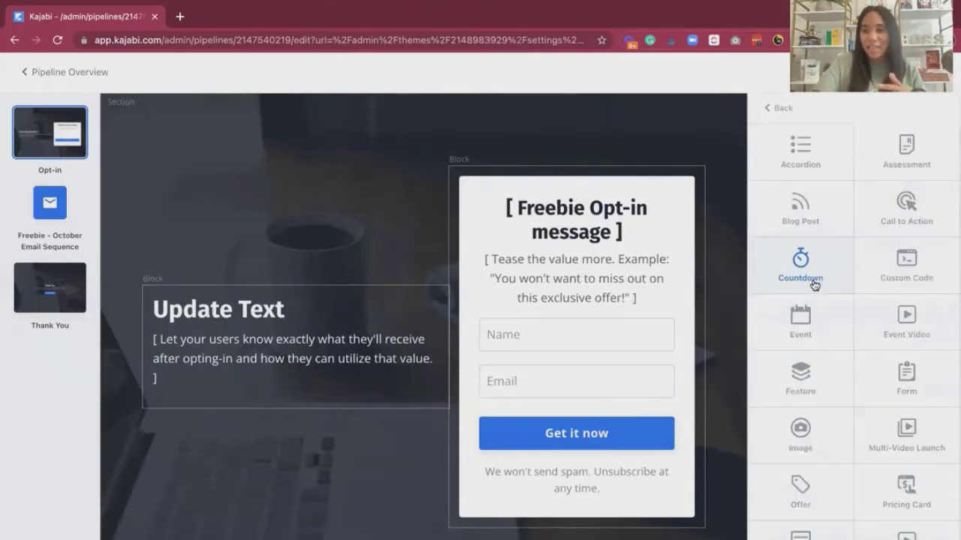
{"action": "scroll", "coordinate": [834, 371], "scroll_direction": "down", "scroll_amount": 1}
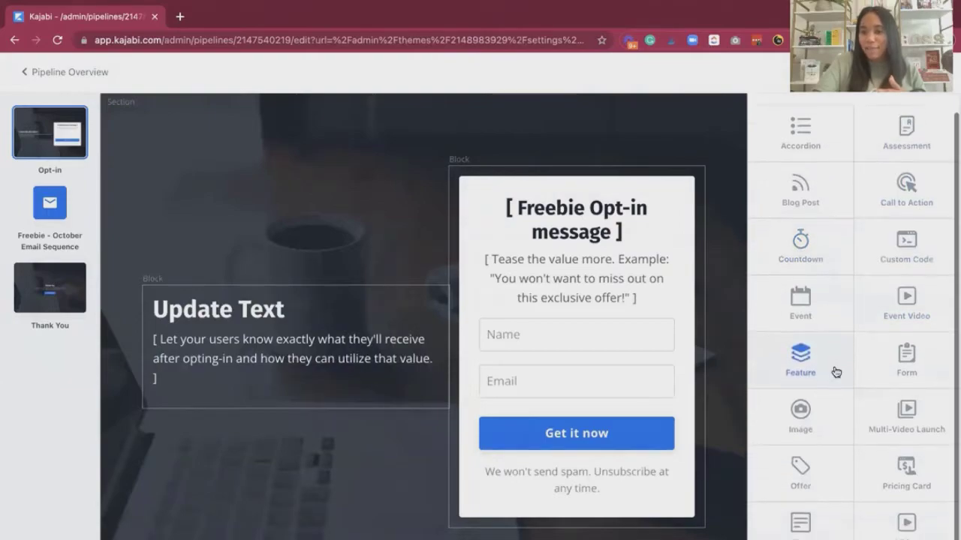
{"action": "left_click", "coordinate": [796, 422]}
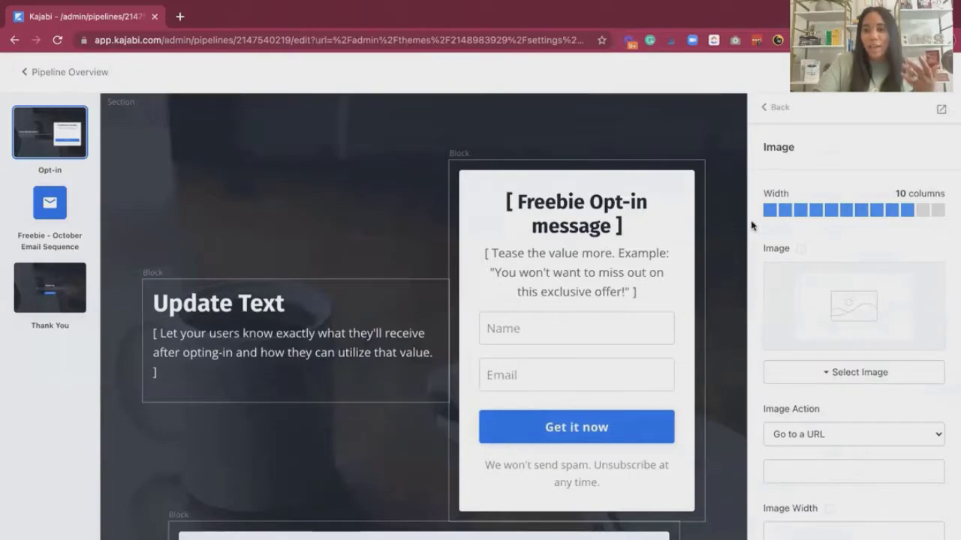
{"action": "scroll", "coordinate": [372, 433], "scroll_direction": "down", "scroll_amount": 3}
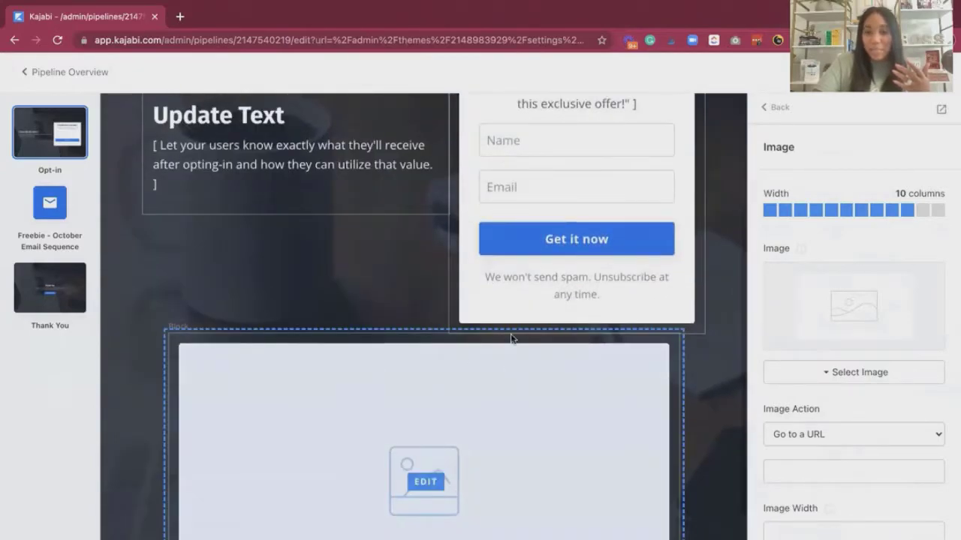
{"action": "scroll", "coordinate": [511, 339], "scroll_direction": "up", "scroll_amount": 3}
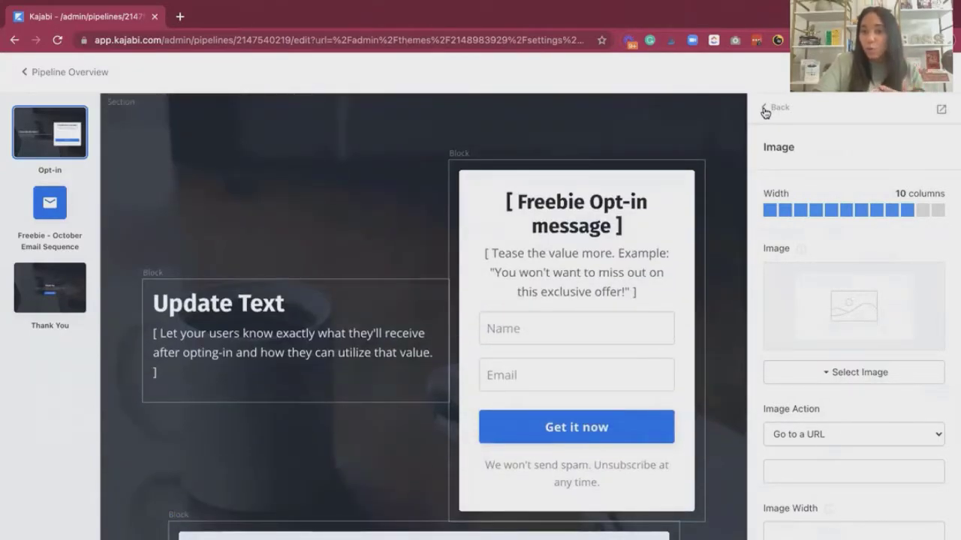
{"action": "left_click", "coordinate": [765, 111]}
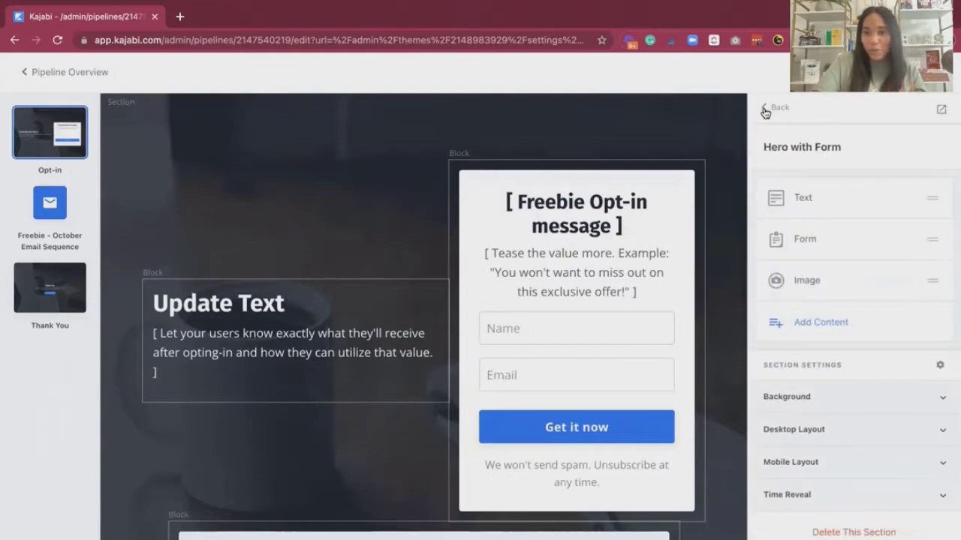
Delete the Image block from the Hero with Form section
{"action": "left_click", "coordinate": [907, 286]}
{"action": "left_click", "coordinate": [838, 381]}
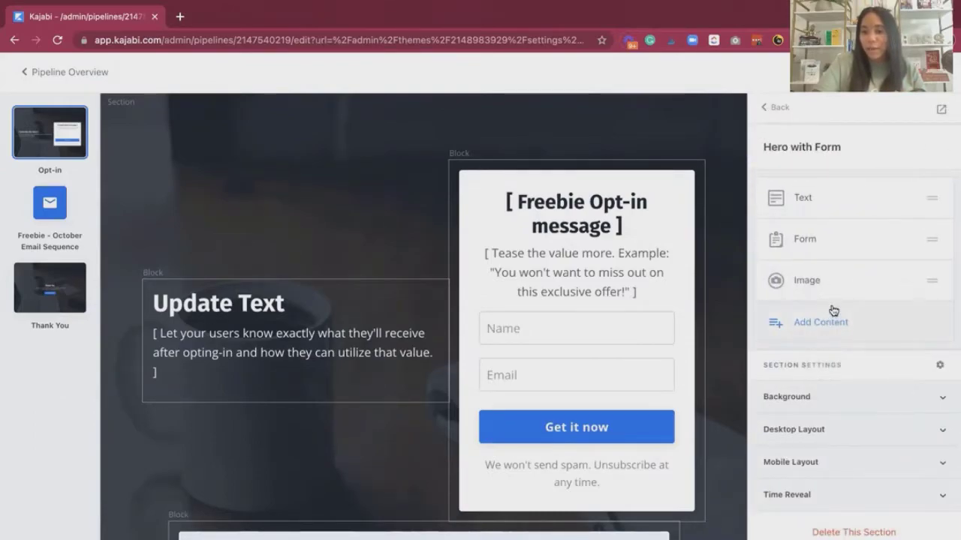
{"action": "left_click", "coordinate": [907, 280]}
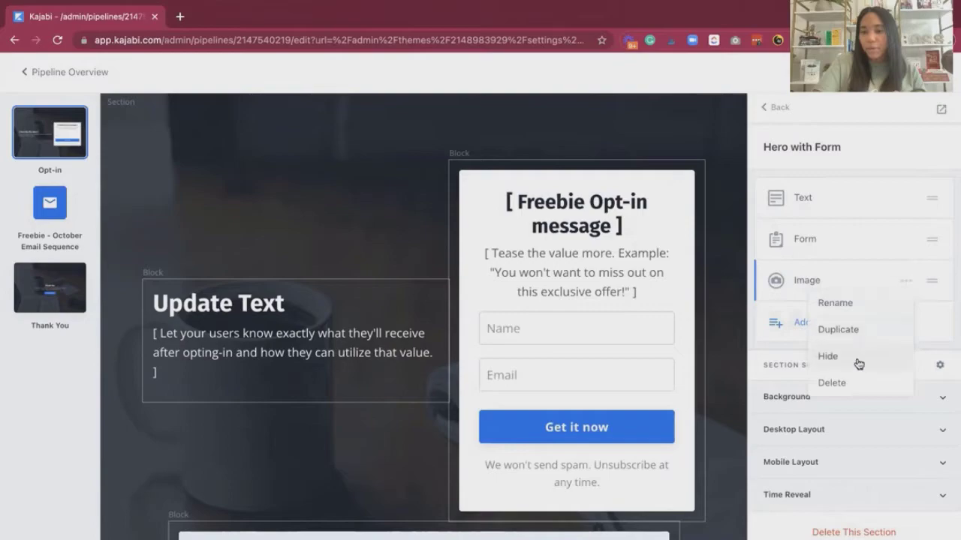
{"action": "left_click", "coordinate": [846, 384]}
Open the settings of the opt-in form block and view the forms that can be assigned to it
{"action": "left_click", "coordinate": [802, 278]}
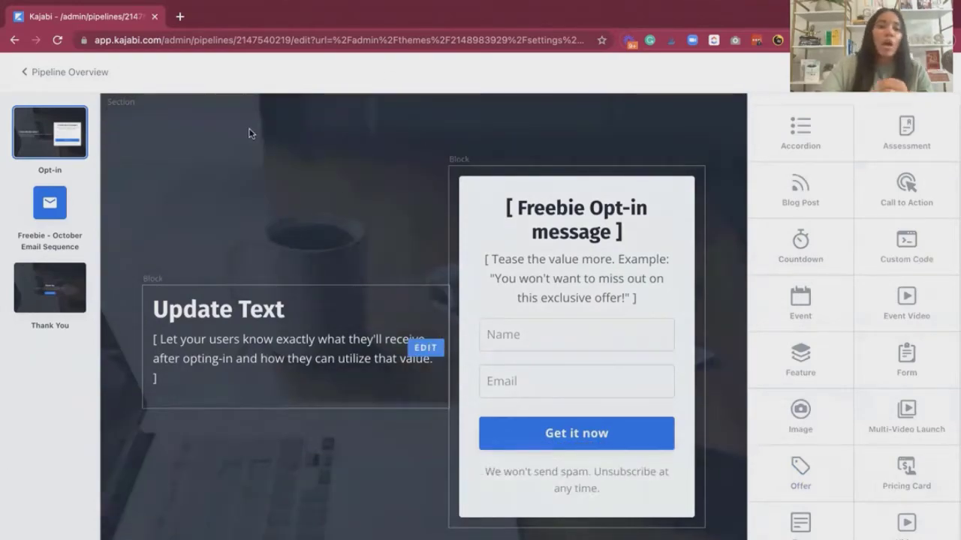
{"action": "left_click", "coordinate": [596, 339]}
{"action": "left_click", "coordinate": [793, 307]}
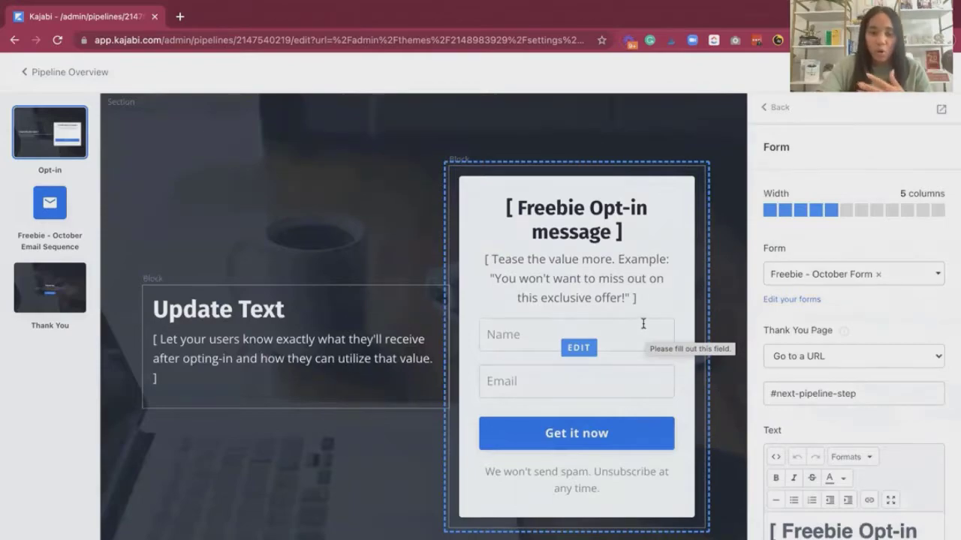
{"action": "left_click", "coordinate": [933, 277]}
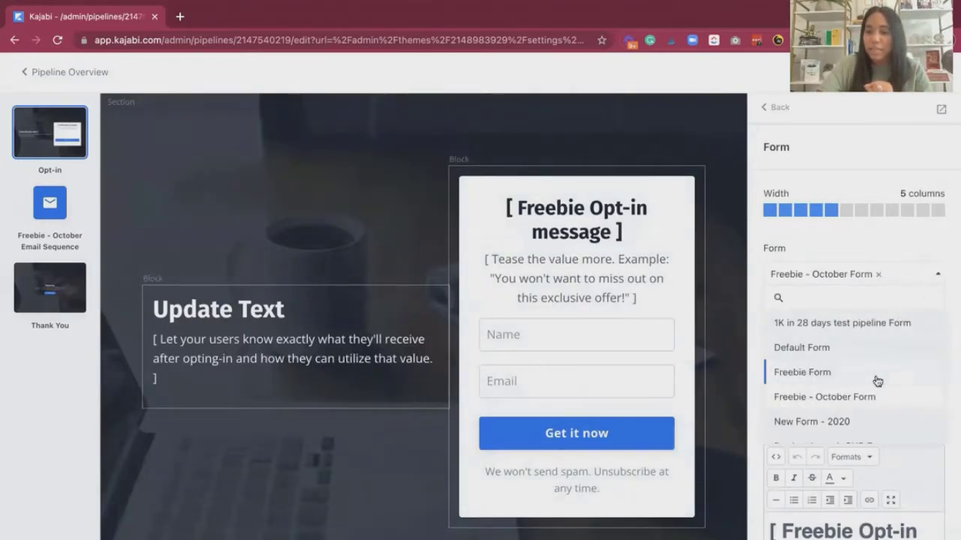
{"action": "left_click", "coordinate": [847, 247]}
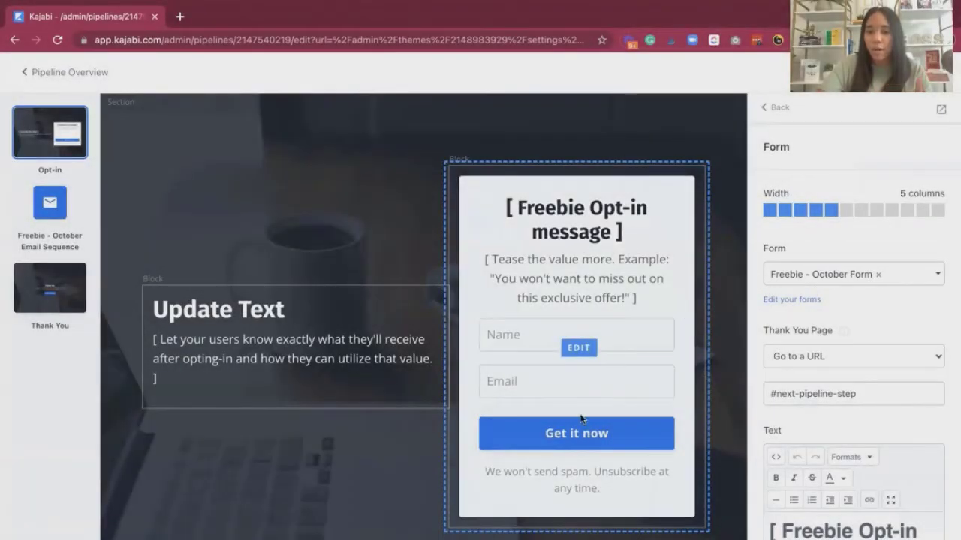
Review the opt-in form's name and email fields and the form block's text, disclaimer and thank-you page settings
{"action": "left_click", "coordinate": [565, 329]}
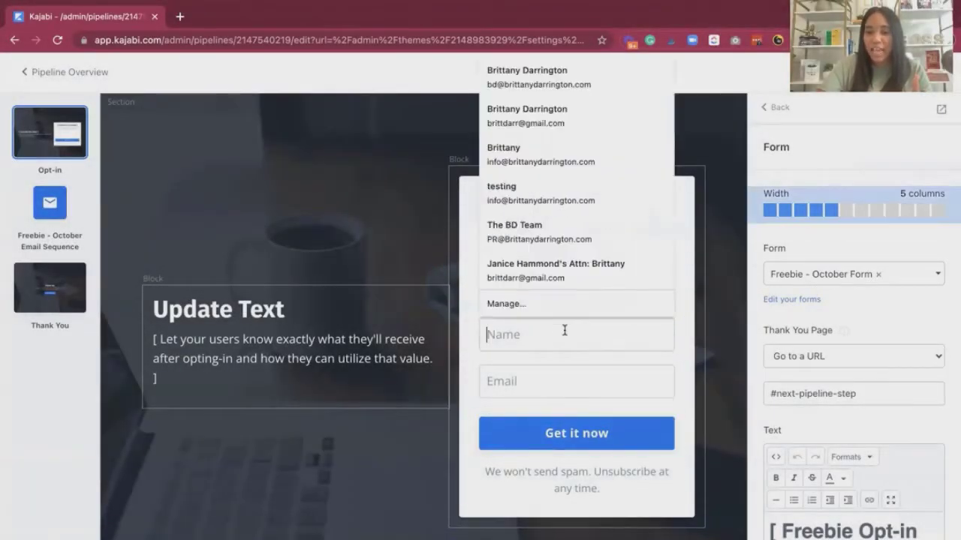
{"action": "left_click", "coordinate": [693, 278]}
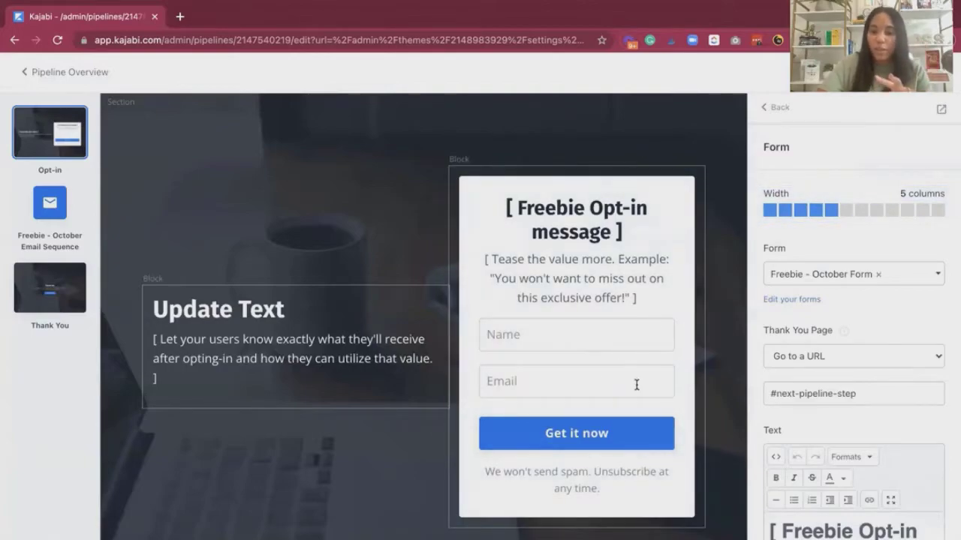
{"action": "scroll", "coordinate": [815, 440], "scroll_direction": "down", "scroll_amount": 3}
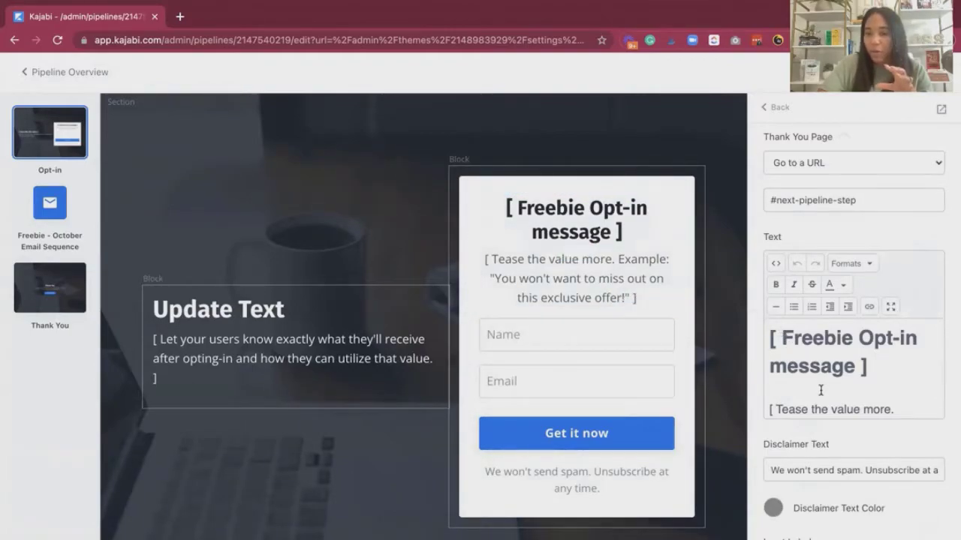
{"action": "scroll", "coordinate": [819, 386], "scroll_direction": "down", "scroll_amount": 2}
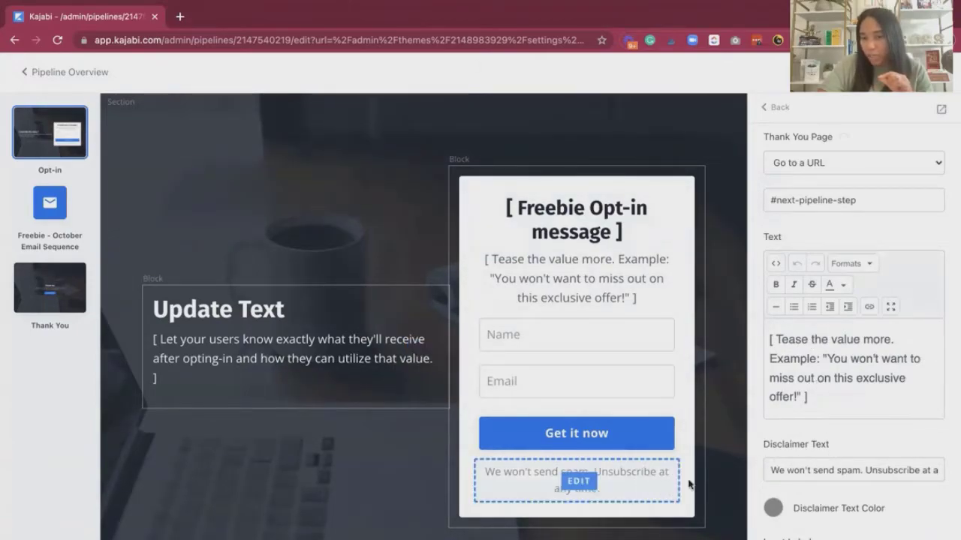
{"action": "scroll", "coordinate": [835, 464], "scroll_direction": "down", "scroll_amount": 2}
{"action": "scroll", "coordinate": [831, 458], "scroll_direction": "up", "scroll_amount": 5}
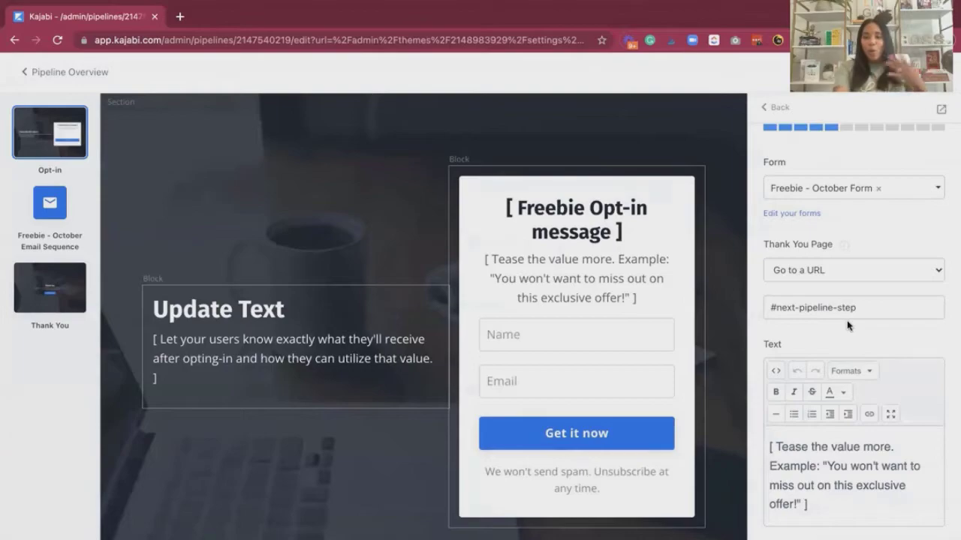
Check the Thank You Page destinations available for the form, keep "Go to a URL", and save the opt-in page
{"action": "left_click", "coordinate": [863, 272]}
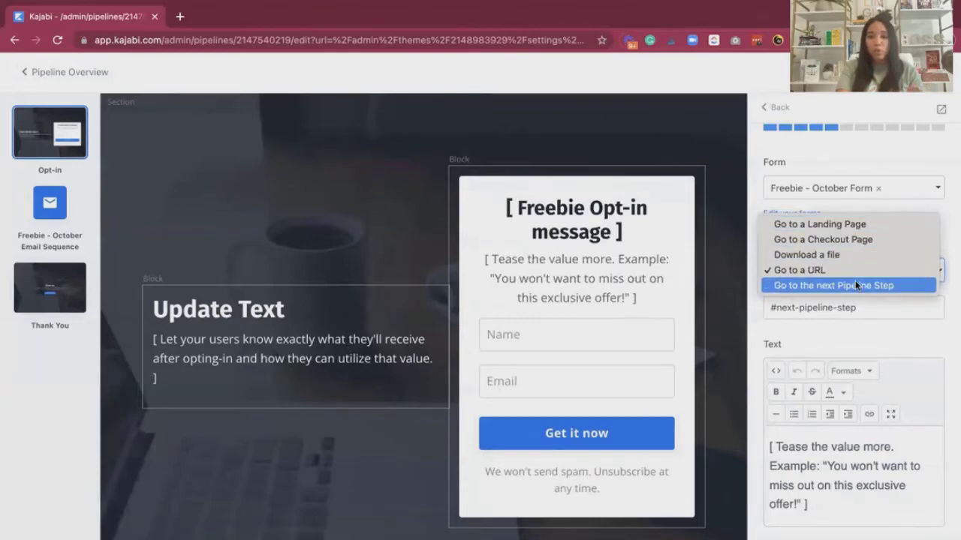
{"action": "left_click", "coordinate": [865, 342]}
{"action": "left_click", "coordinate": [875, 518]}
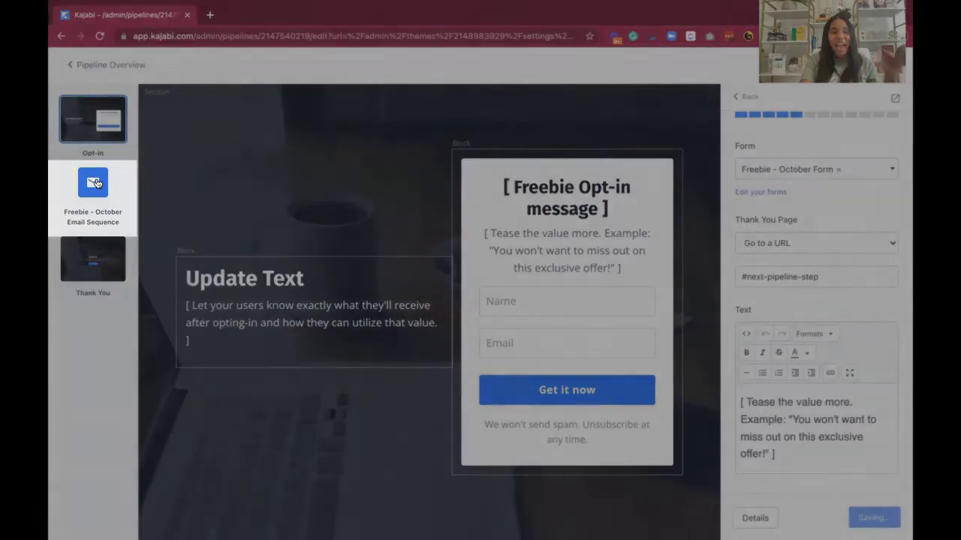
Open the Welcome email in the Freebie - October Email Sequence, review its day, title, subject and body, and save it
{"action": "left_click", "coordinate": [95, 183]}
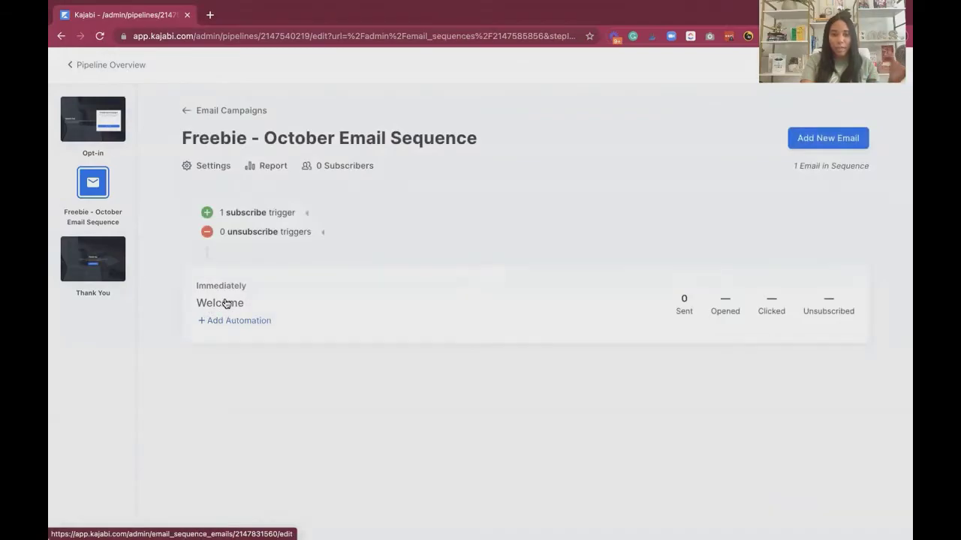
{"action": "left_click", "coordinate": [226, 304]}
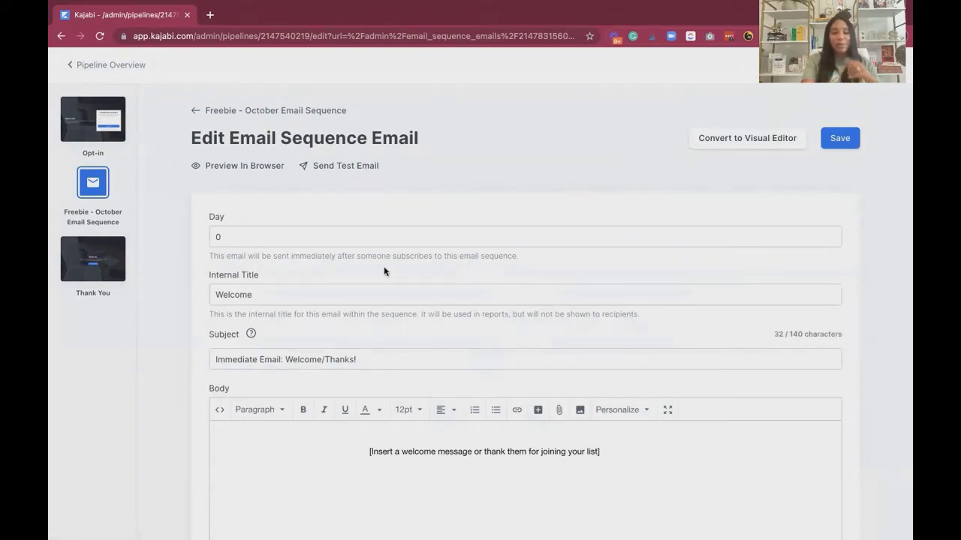
{"action": "scroll", "coordinate": [384, 270], "scroll_direction": "down", "scroll_amount": 2}
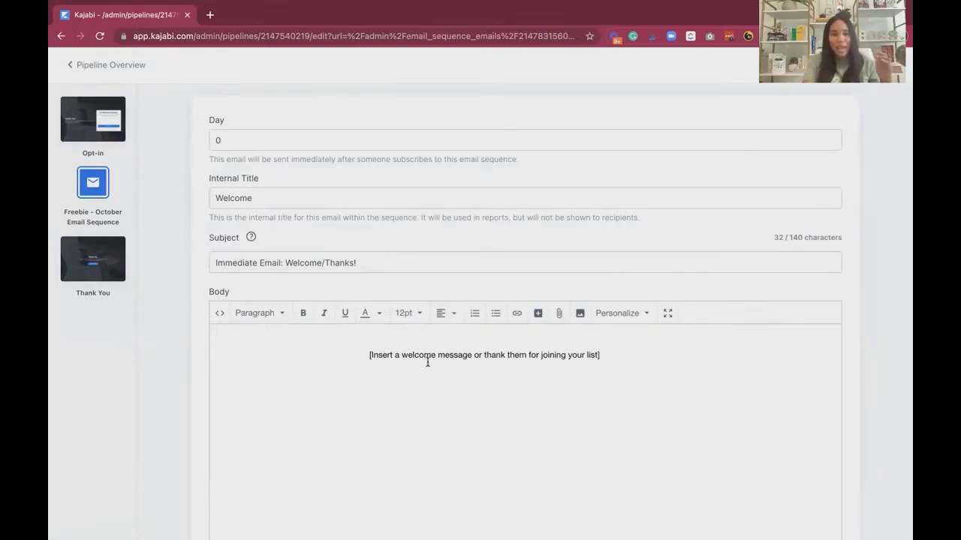
{"action": "scroll", "coordinate": [429, 428], "scroll_direction": "down", "scroll_amount": 3}
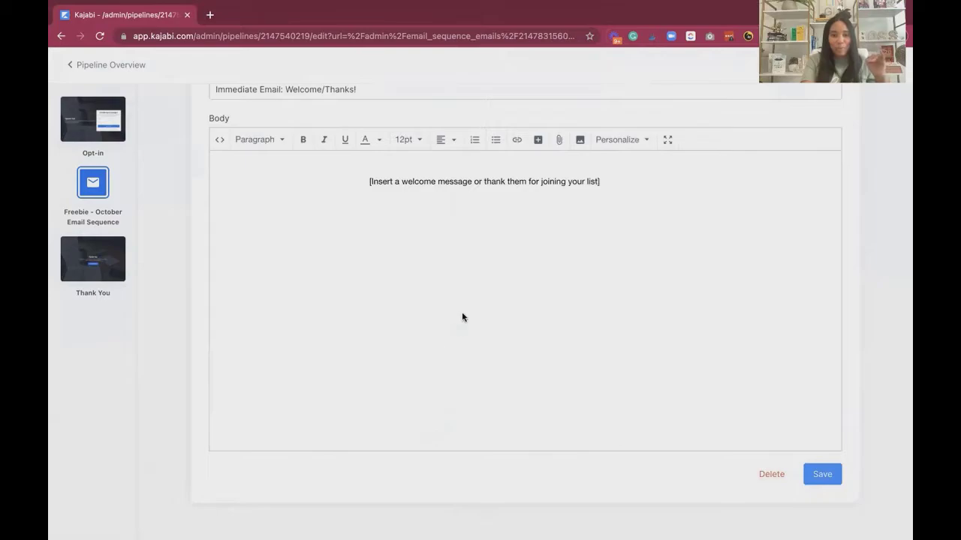
{"action": "scroll", "coordinate": [461, 315], "scroll_direction": "up", "scroll_amount": 4}
{"action": "scroll", "coordinate": [462, 314], "scroll_direction": "up", "scroll_amount": 1}
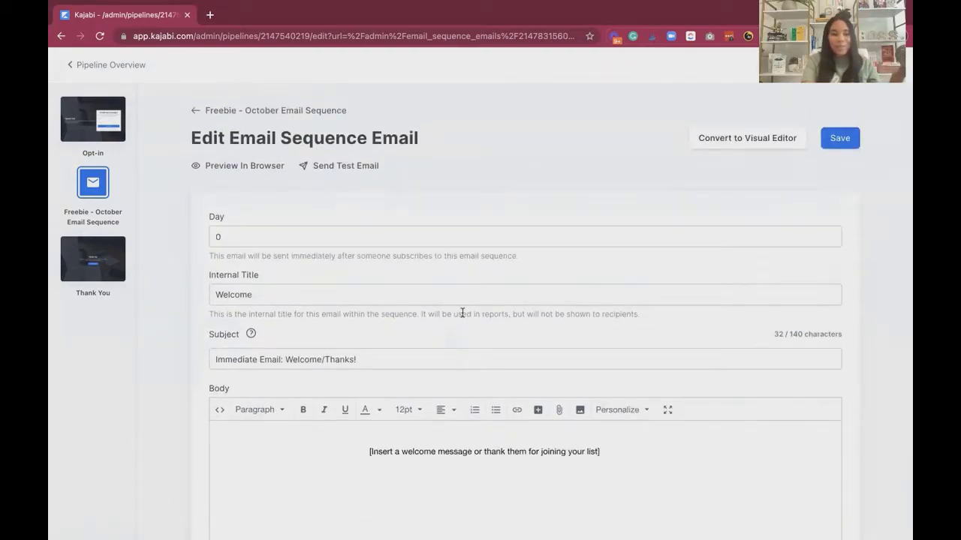
{"action": "left_click", "coordinate": [840, 138]}
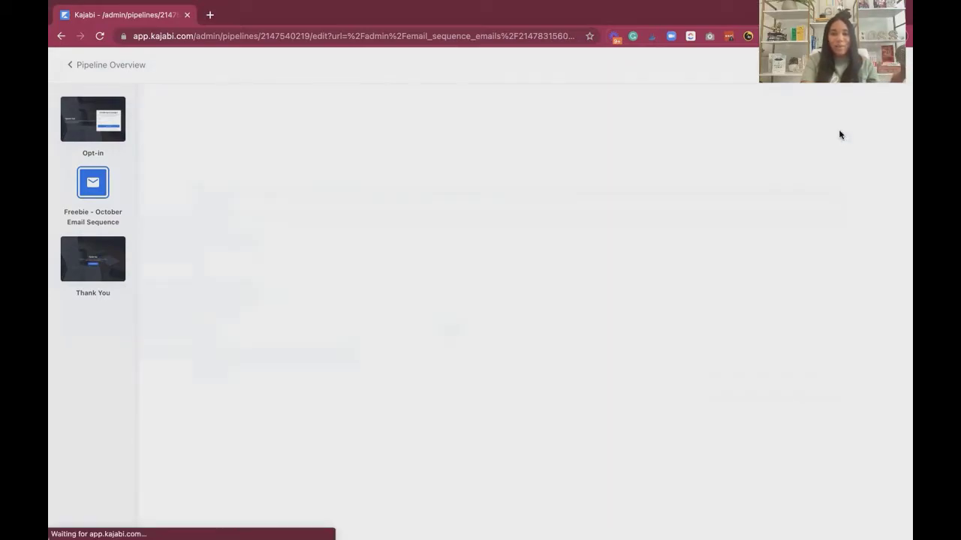
Review the pipeline's Thank You page and return to the pipeline overview
{"action": "left_click", "coordinate": [98, 259]}
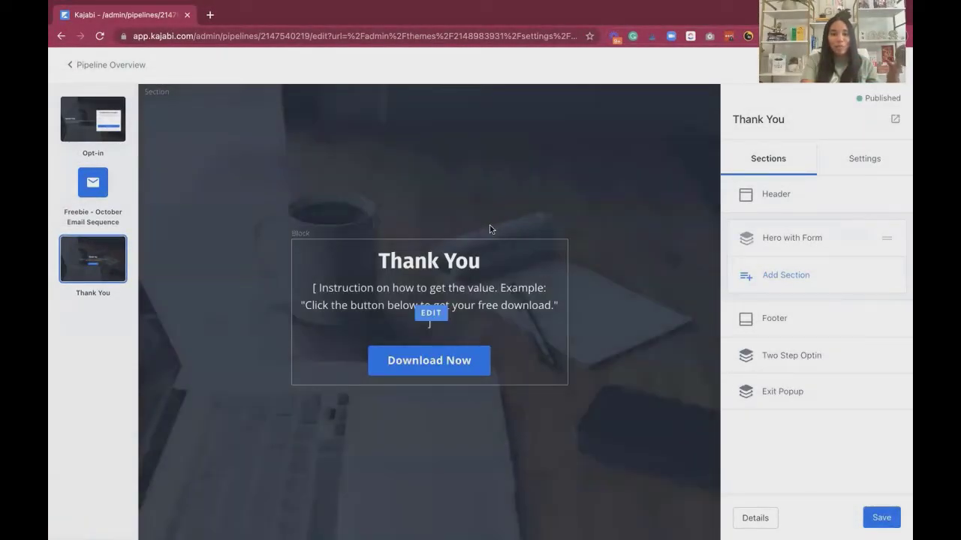
{"action": "scroll", "coordinate": [488, 229], "scroll_direction": "down", "scroll_amount": 1}
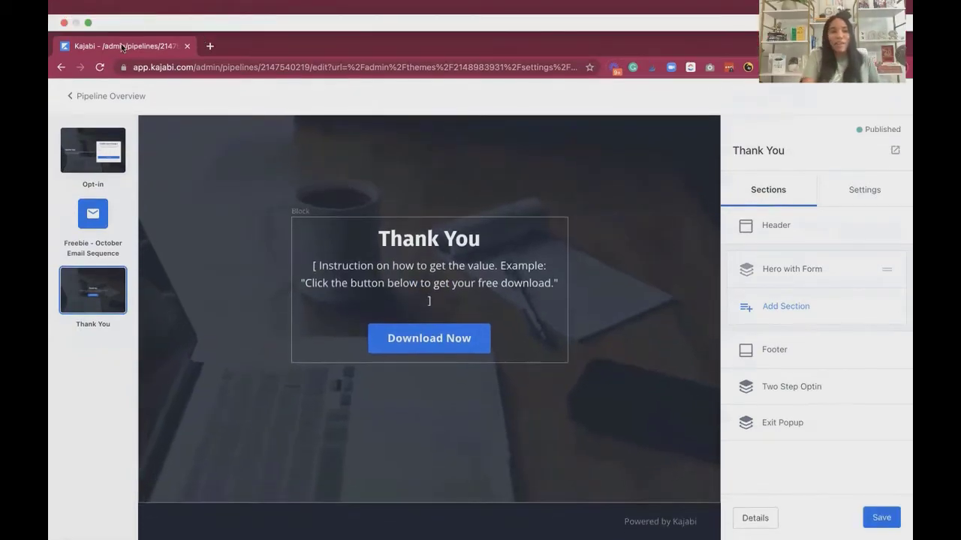
{"action": "left_click", "coordinate": [109, 98]}
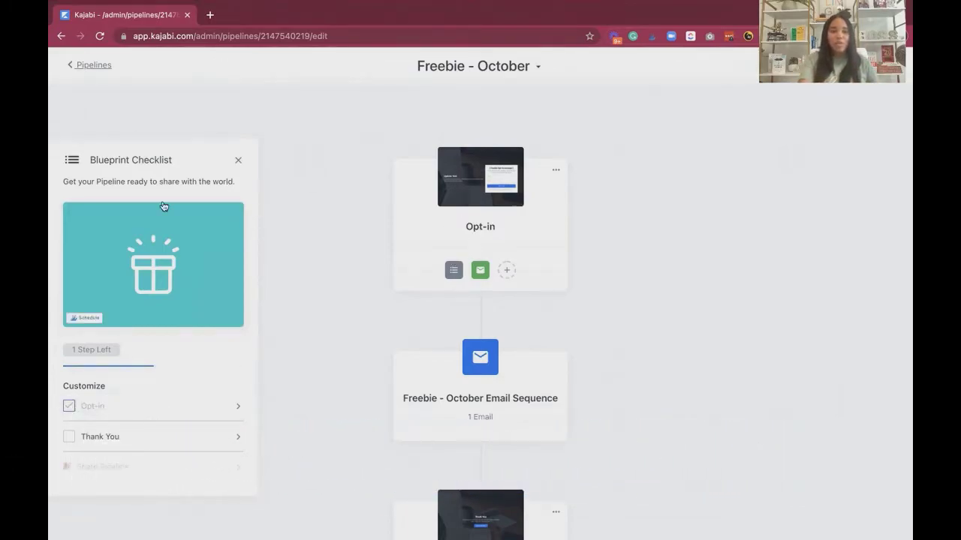
Go back to the list of all pipelines and look over the existing ones
{"action": "left_click", "coordinate": [92, 66]}
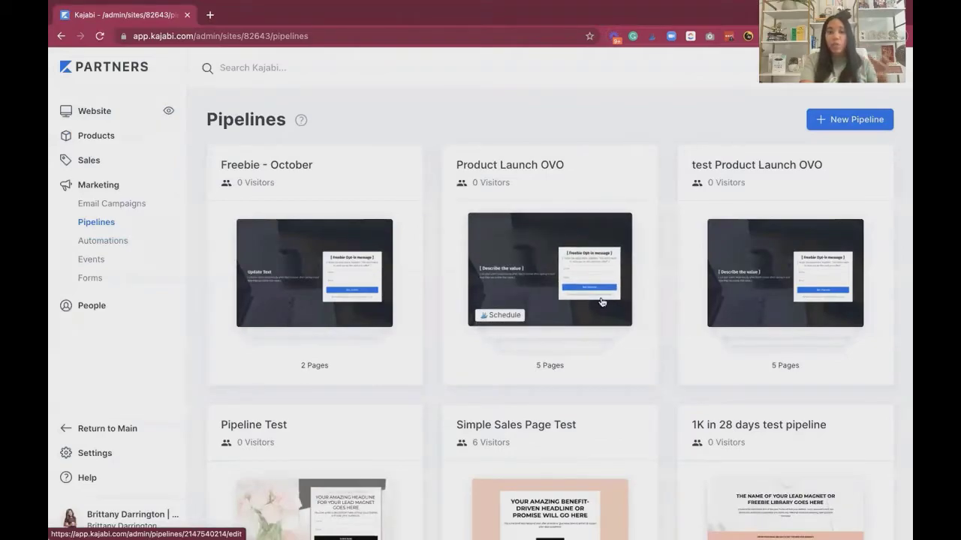
{"action": "scroll", "coordinate": [602, 302], "scroll_direction": "down", "scroll_amount": 1}
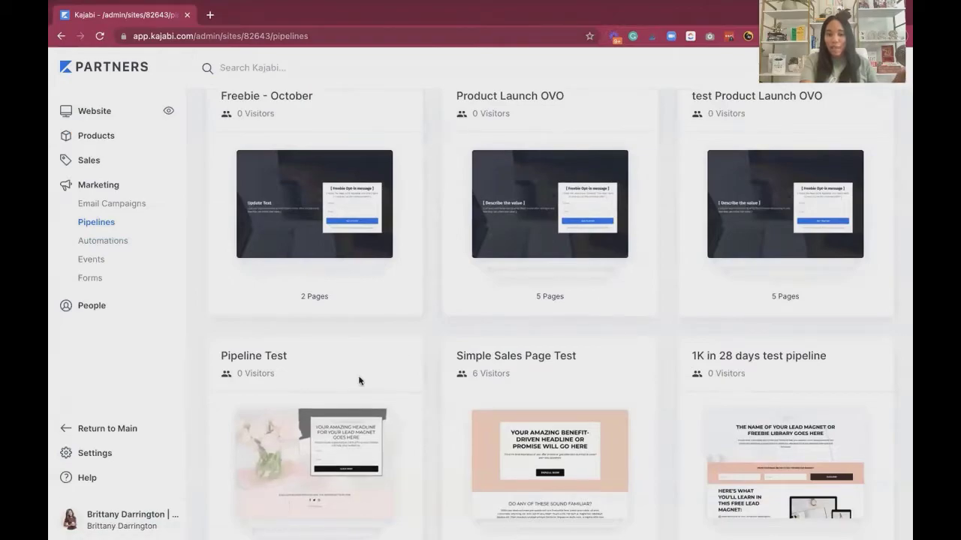
{"action": "scroll", "coordinate": [349, 397], "scroll_direction": "down", "scroll_amount": 1}
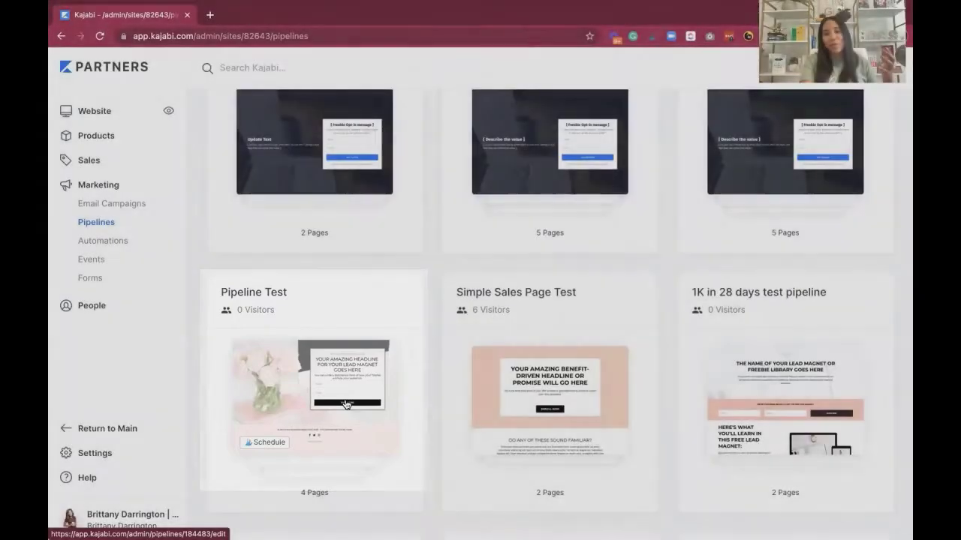
{"action": "scroll", "coordinate": [320, 315], "scroll_direction": "up", "scroll_amount": 2}
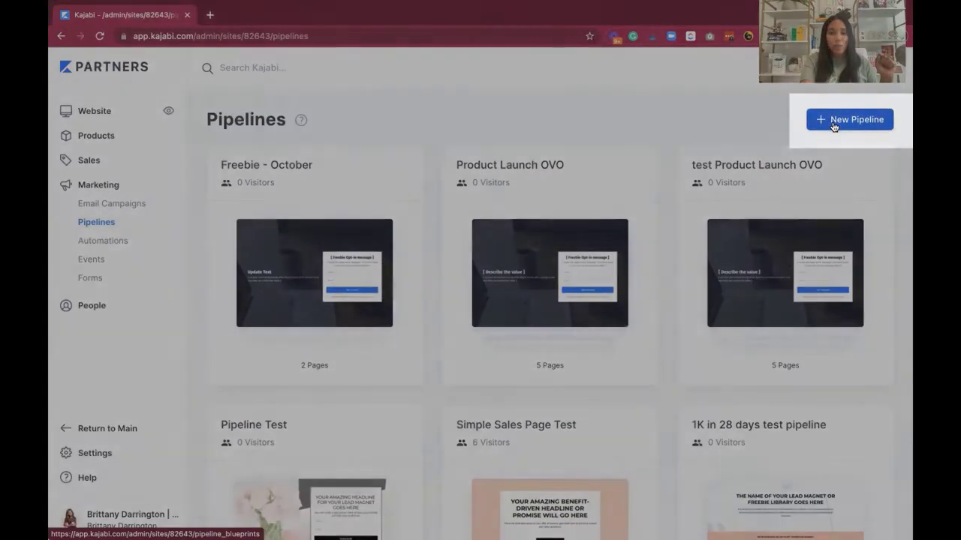
Create a new pipeline from the Blank blueprint and name it "Blank - October"
{"action": "left_click", "coordinate": [832, 125]}
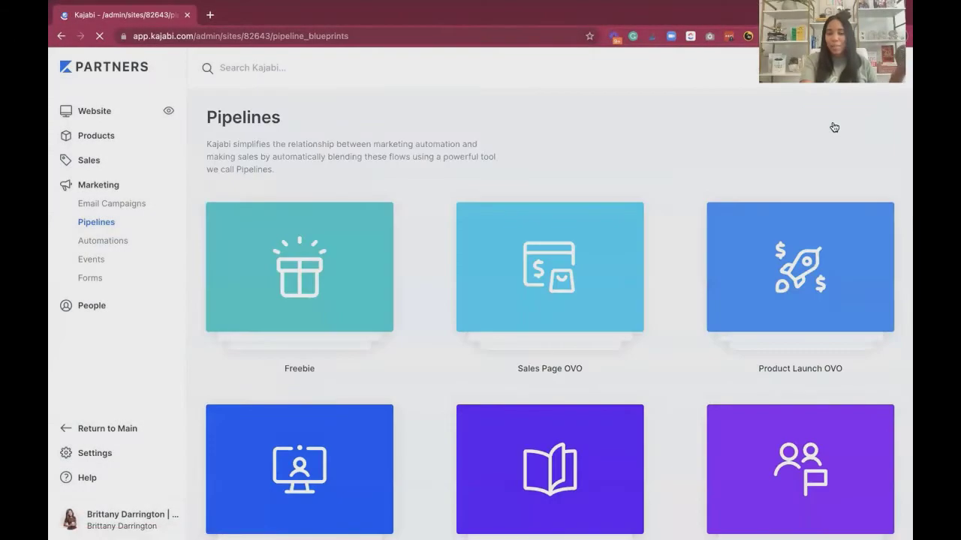
{"action": "scroll", "coordinate": [545, 313], "scroll_direction": "down", "scroll_amount": 5}
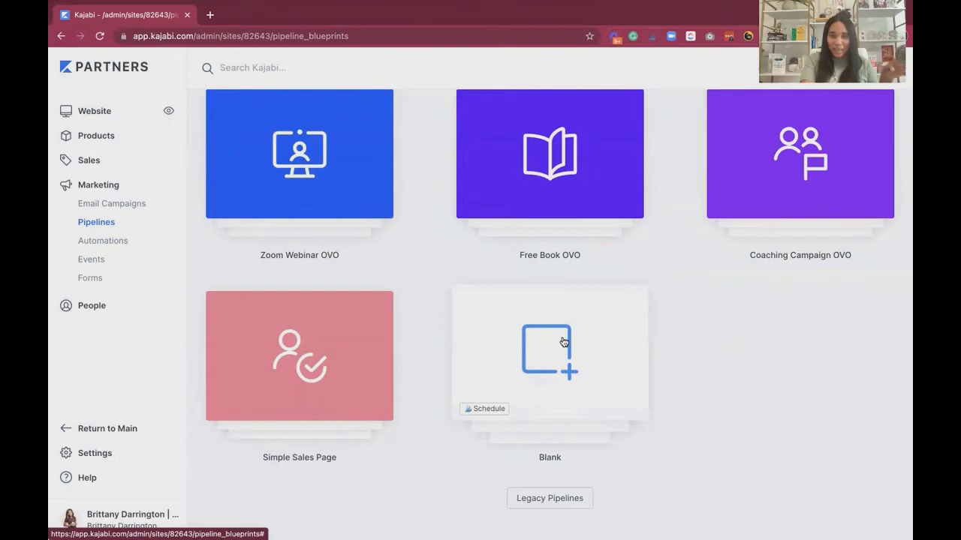
{"action": "left_click", "coordinate": [564, 342]}
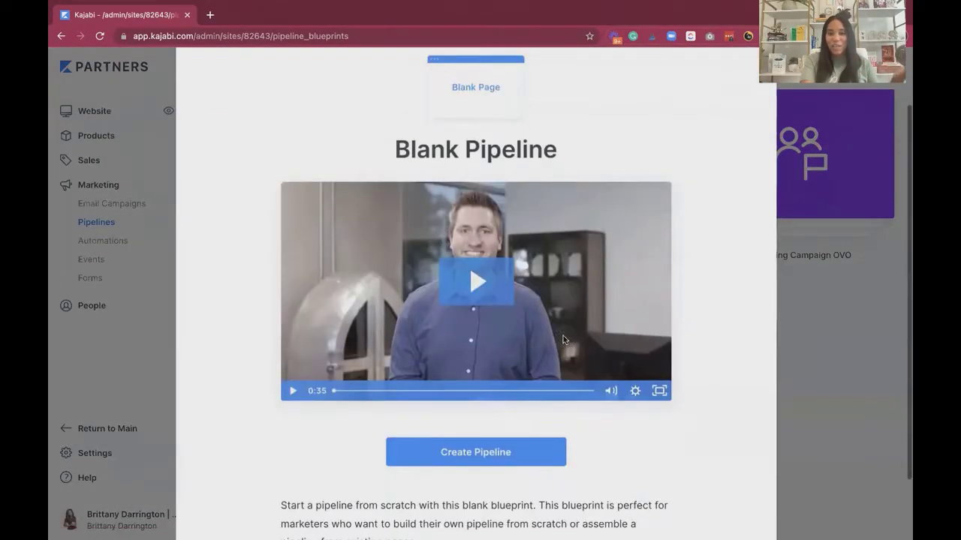
{"action": "scroll", "coordinate": [563, 340], "scroll_direction": "down", "scroll_amount": 2}
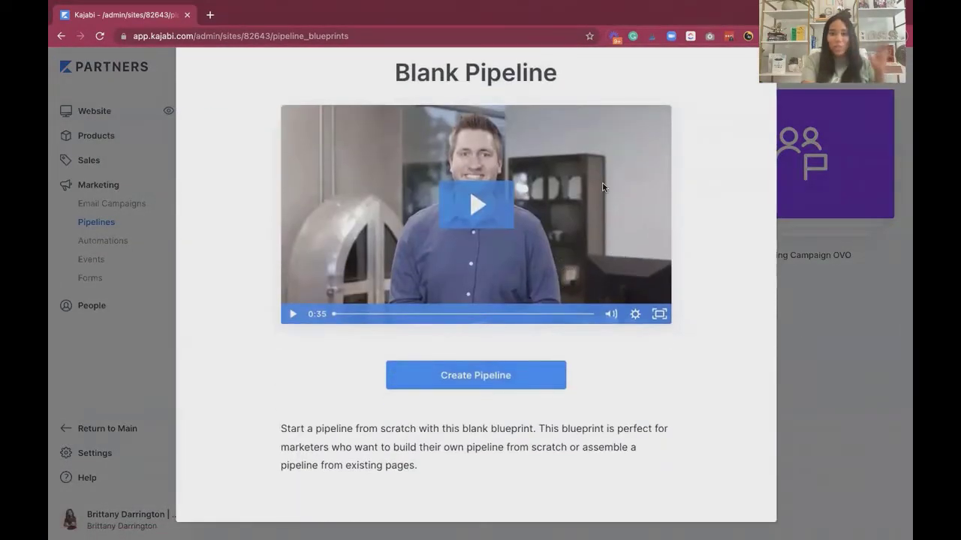
{"action": "left_click", "coordinate": [469, 373]}
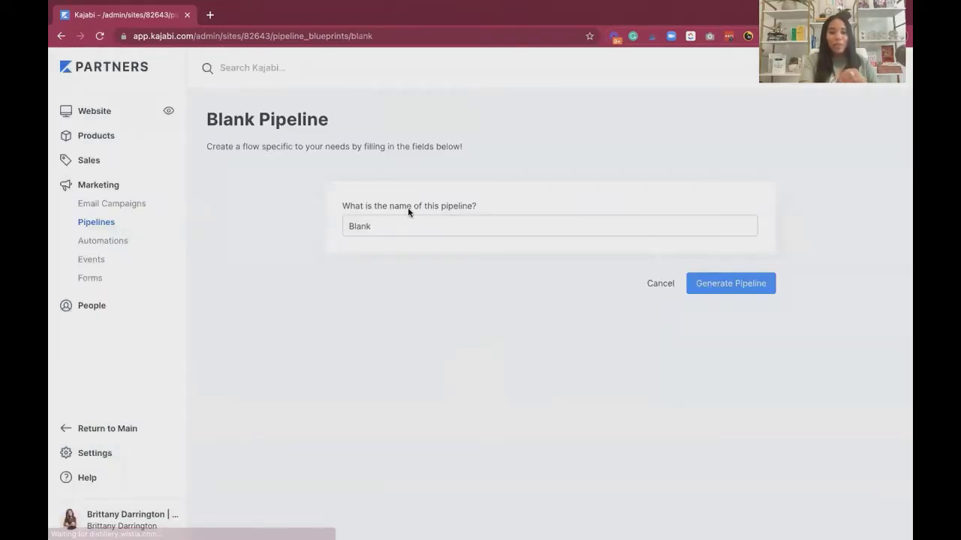
{"action": "left_click", "coordinate": [405, 222]}
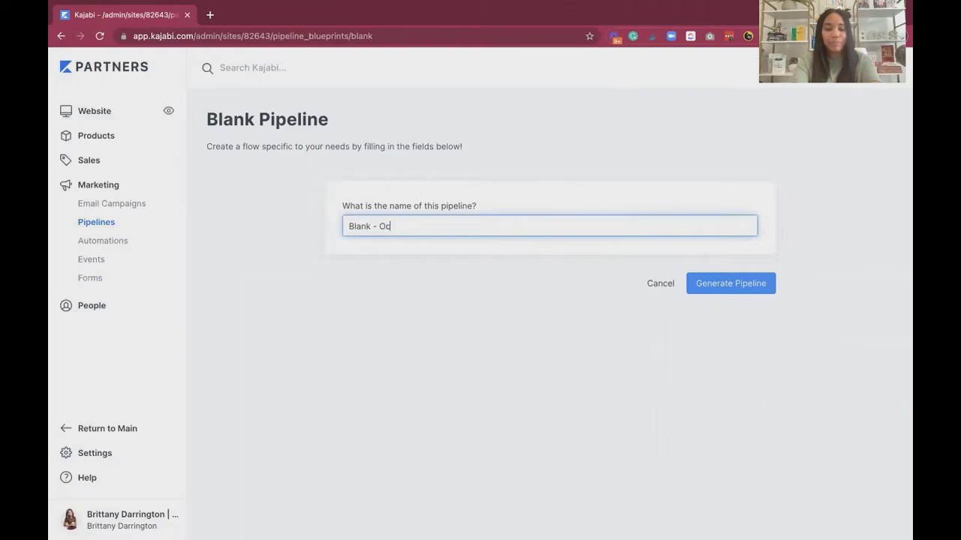
{"action": "left_click", "coordinate": [733, 289]}
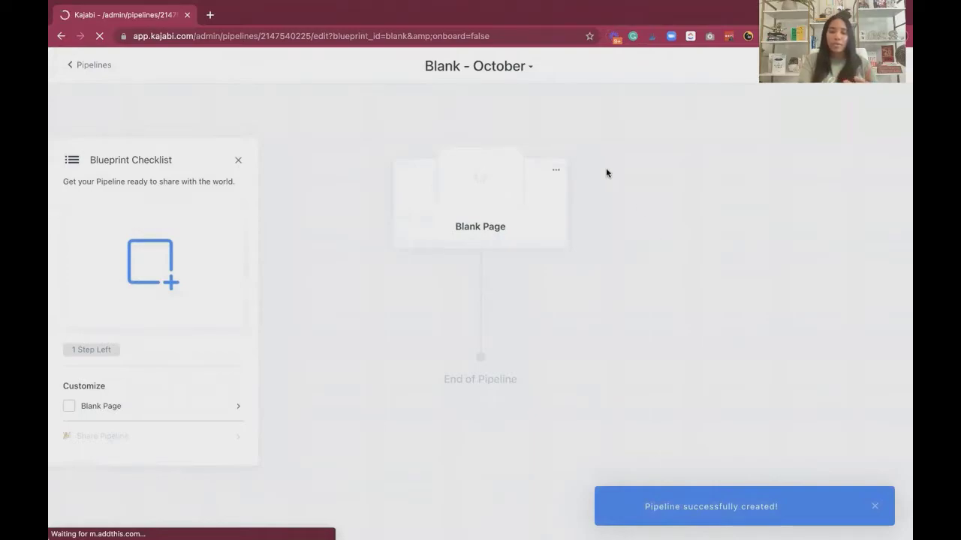
Remove the Blank Page from the Blank - October pipeline
{"action": "left_click", "coordinate": [555, 172]}
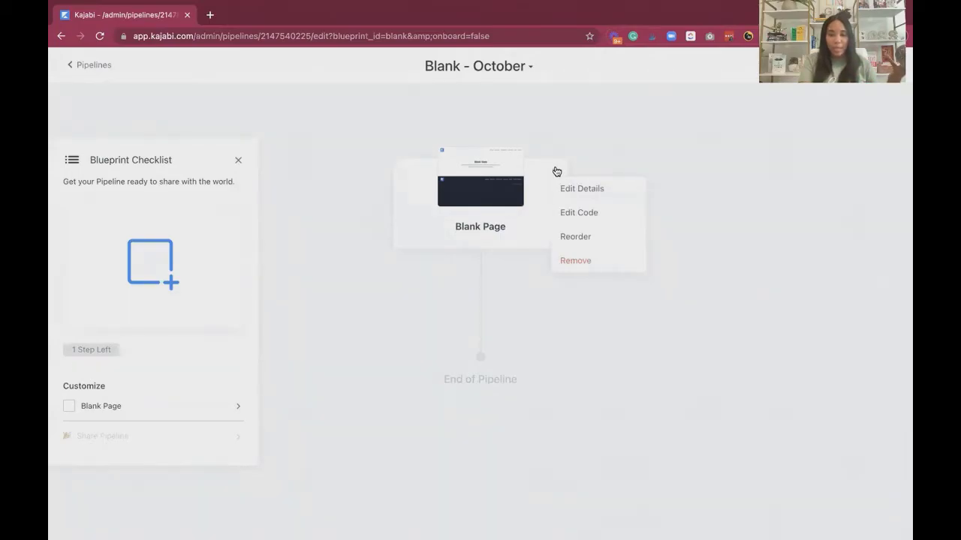
{"action": "left_click", "coordinate": [579, 261]}
{"action": "left_click", "coordinate": [596, 261]}
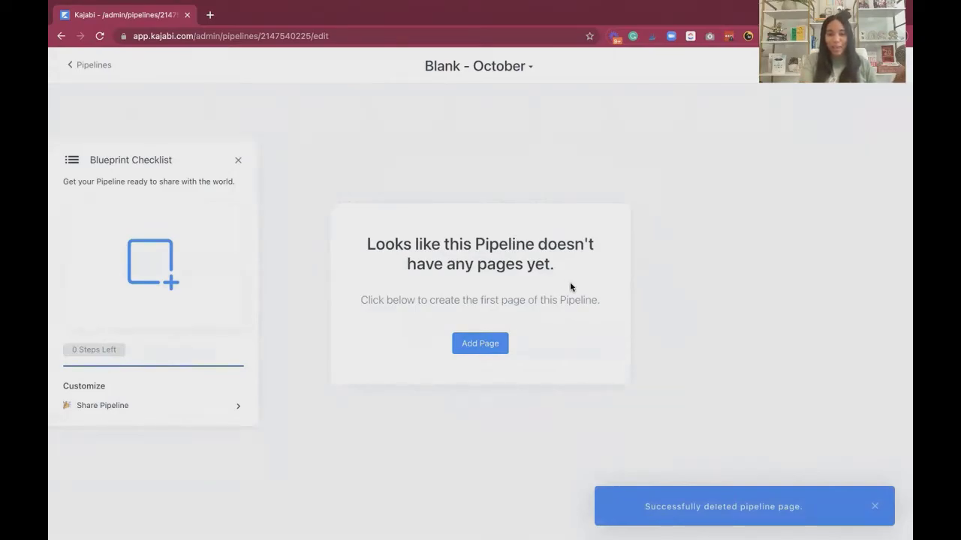
Add the existing landing page MisfitLandingPages-Webinar as the first page of the Blank - October pipeline
{"action": "left_click", "coordinate": [491, 345]}
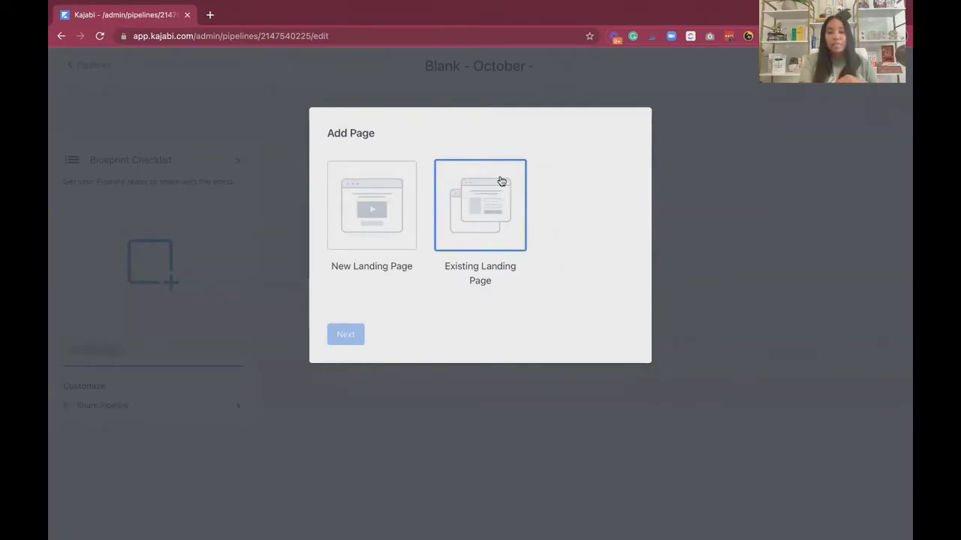
{"action": "left_click", "coordinate": [497, 211]}
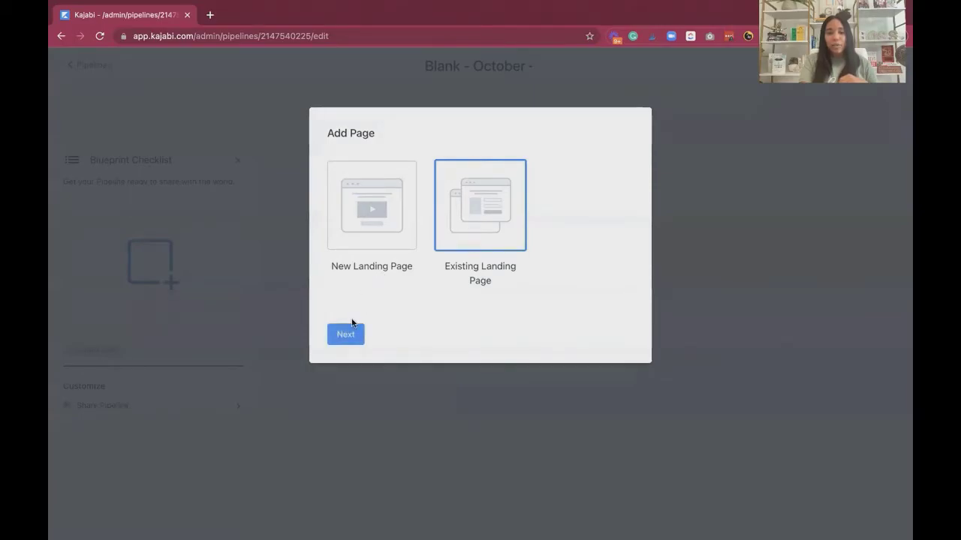
{"action": "left_click", "coordinate": [337, 334]}
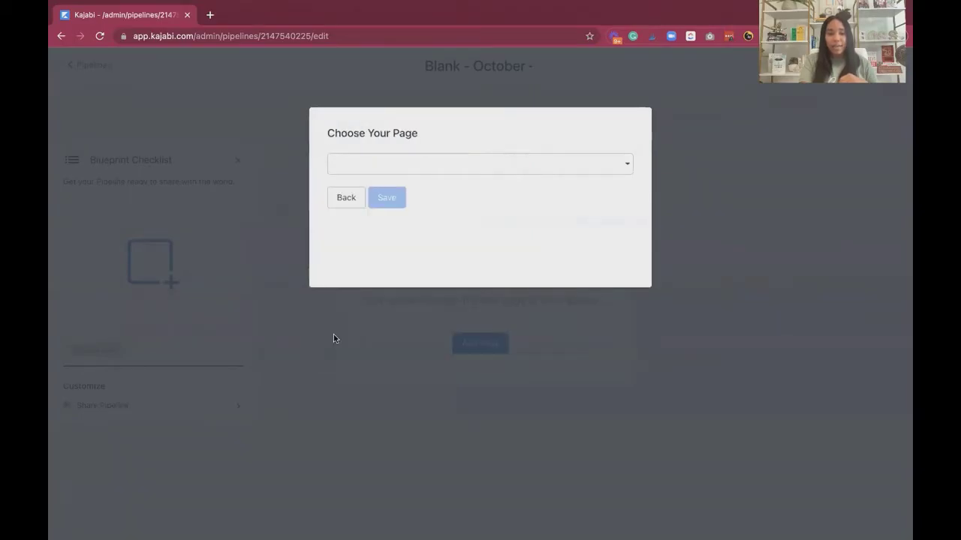
{"action": "left_click", "coordinate": [517, 165]}
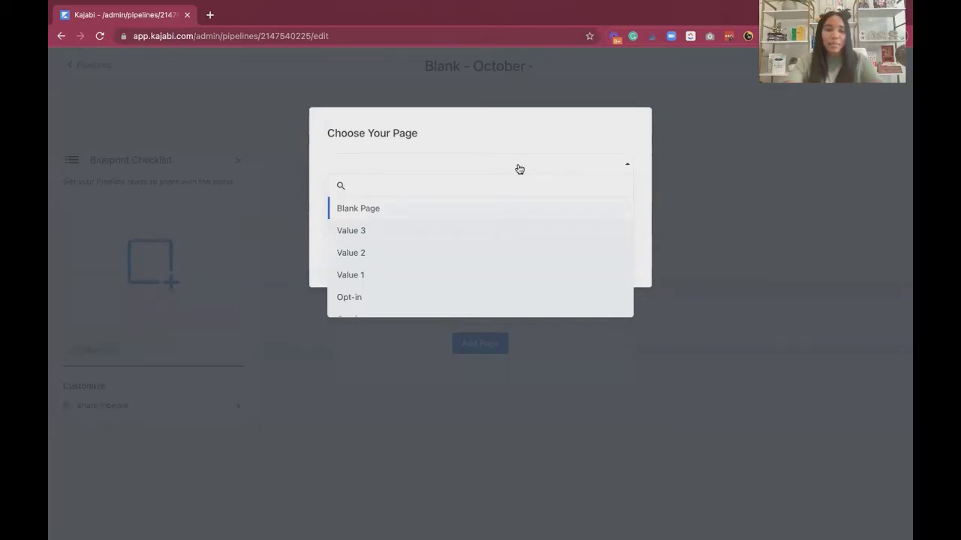
{"action": "scroll", "coordinate": [443, 251], "scroll_direction": "down", "scroll_amount": 4}
{"action": "scroll", "coordinate": [439, 257], "scroll_direction": "down", "scroll_amount": 6}
{"action": "scroll", "coordinate": [440, 257], "scroll_direction": "down", "scroll_amount": 5}
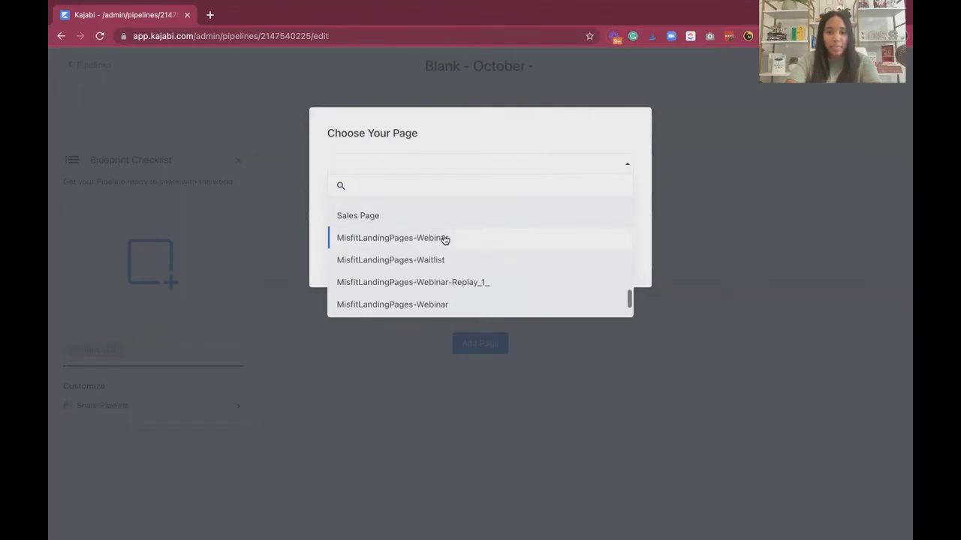
{"action": "left_click", "coordinate": [443, 239]}
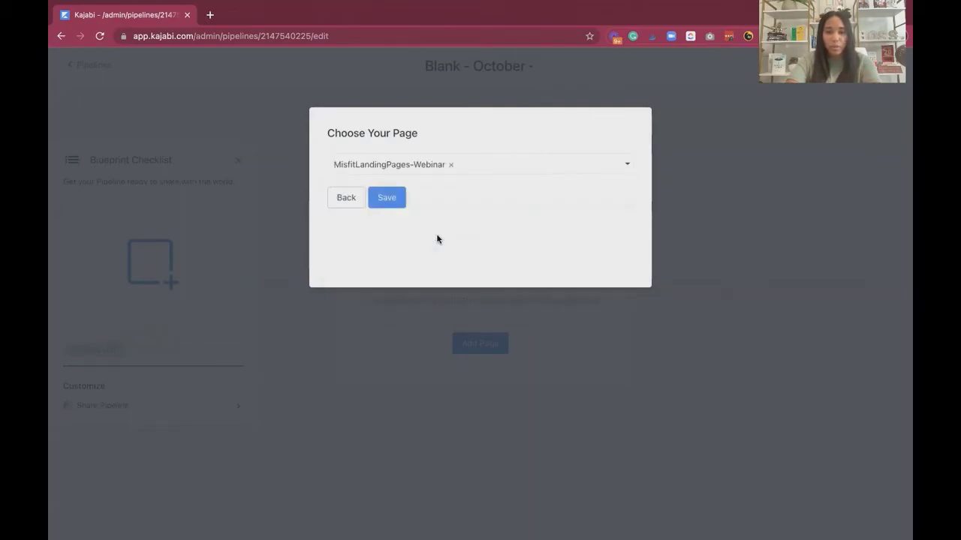
{"action": "left_click", "coordinate": [389, 206]}
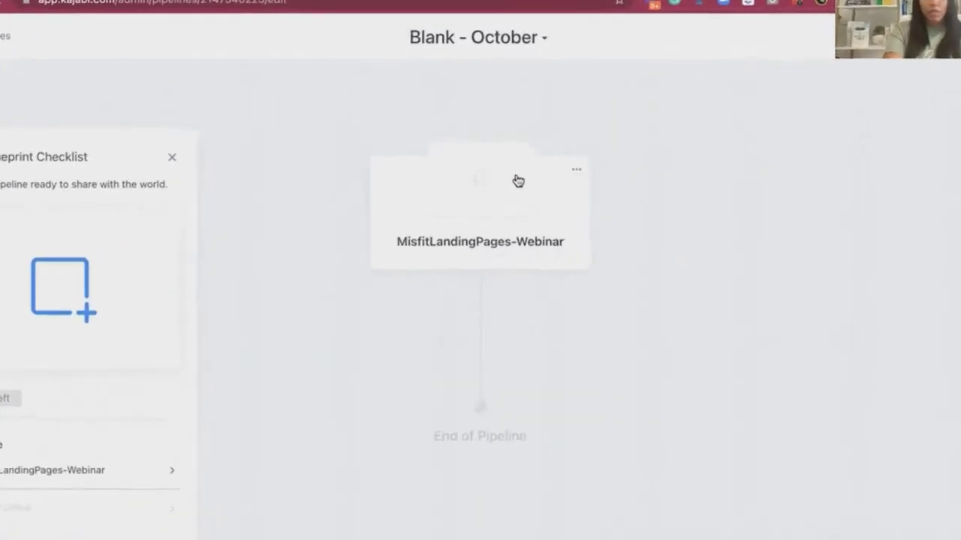
Review the content of the MisfitLandingPages-Webinar page and return to the pipeline overview
{"action": "left_click", "coordinate": [508, 187]}
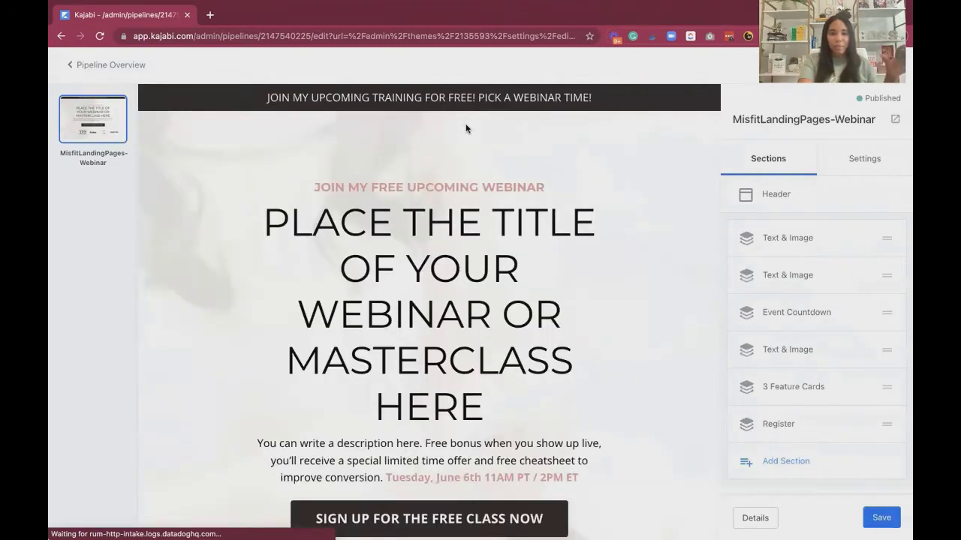
{"action": "scroll", "coordinate": [549, 256], "scroll_direction": "down", "scroll_amount": 10}
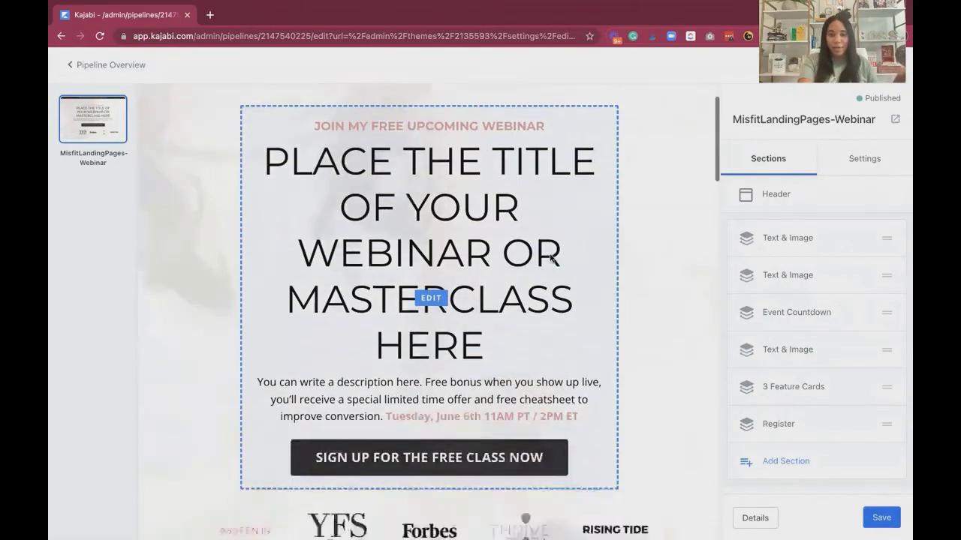
{"action": "scroll", "coordinate": [550, 258], "scroll_direction": "down", "scroll_amount": 15}
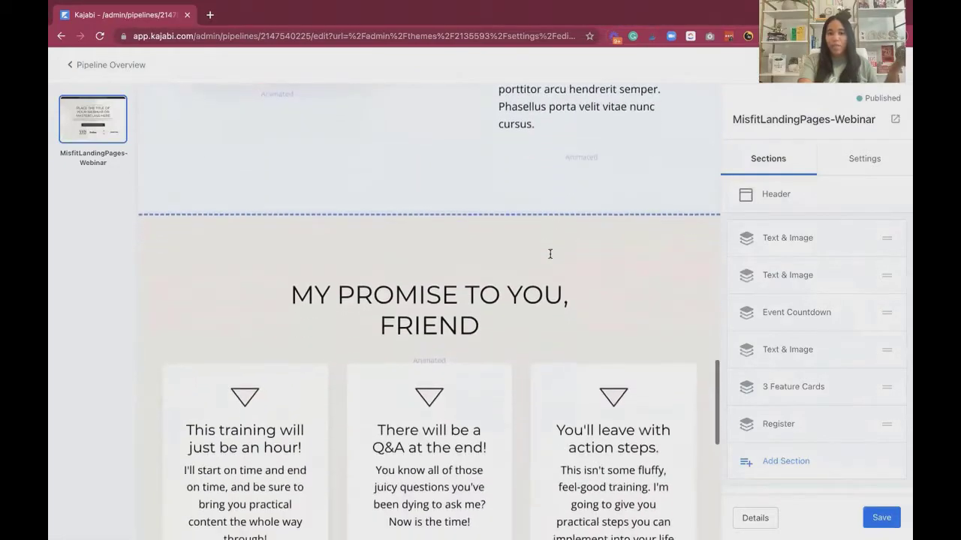
{"action": "scroll", "coordinate": [550, 257], "scroll_direction": "up", "scroll_amount": 15}
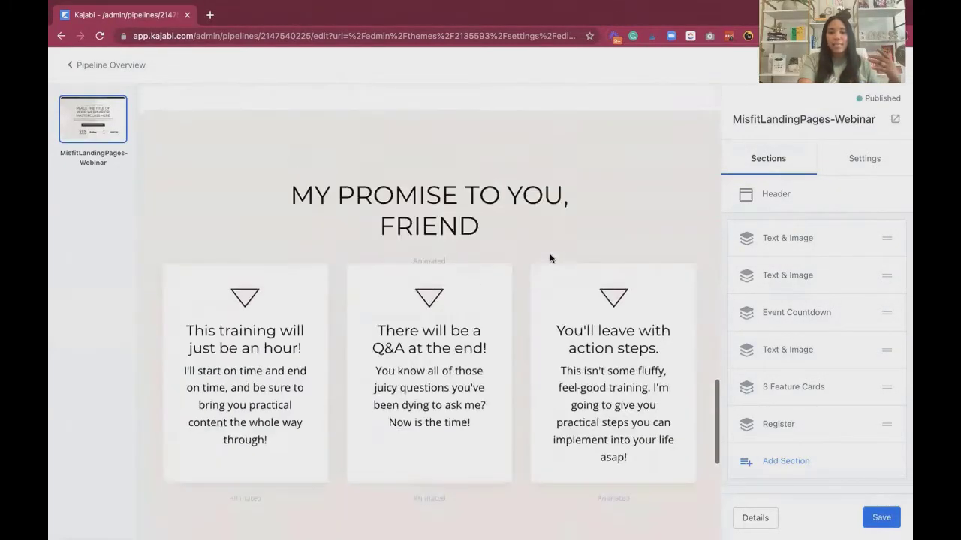
{"action": "scroll", "coordinate": [550, 258], "scroll_direction": "up", "scroll_amount": 8}
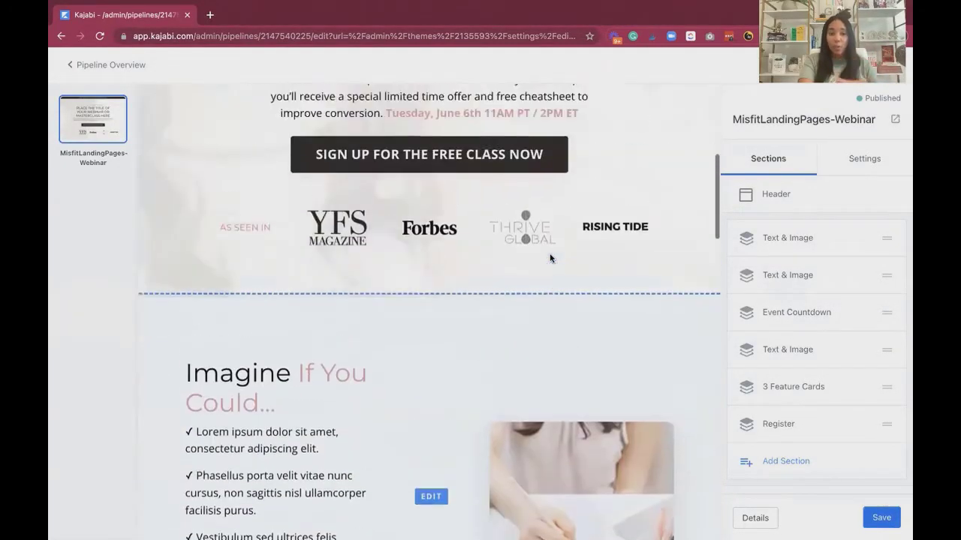
{"action": "scroll", "coordinate": [388, 290], "scroll_direction": "up", "scroll_amount": 3}
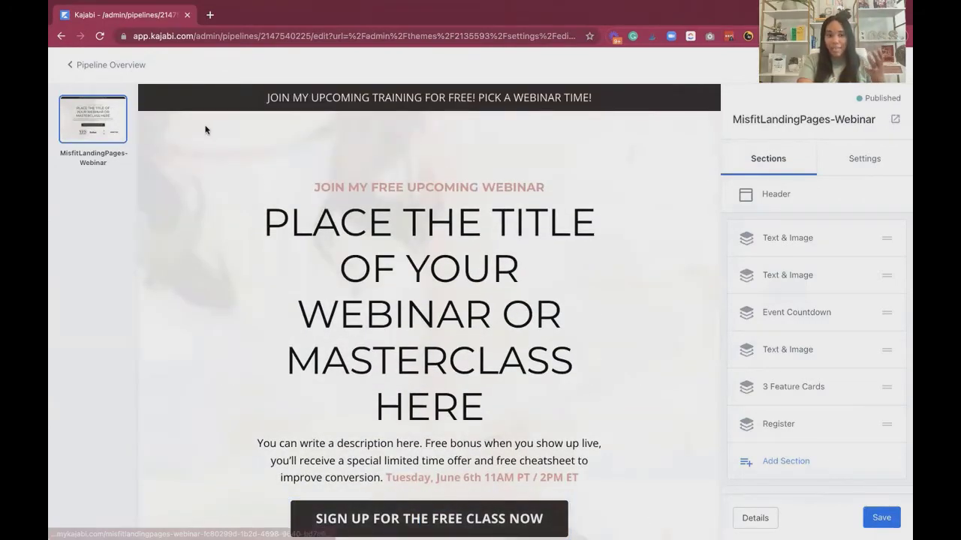
{"action": "left_click", "coordinate": [101, 67]}
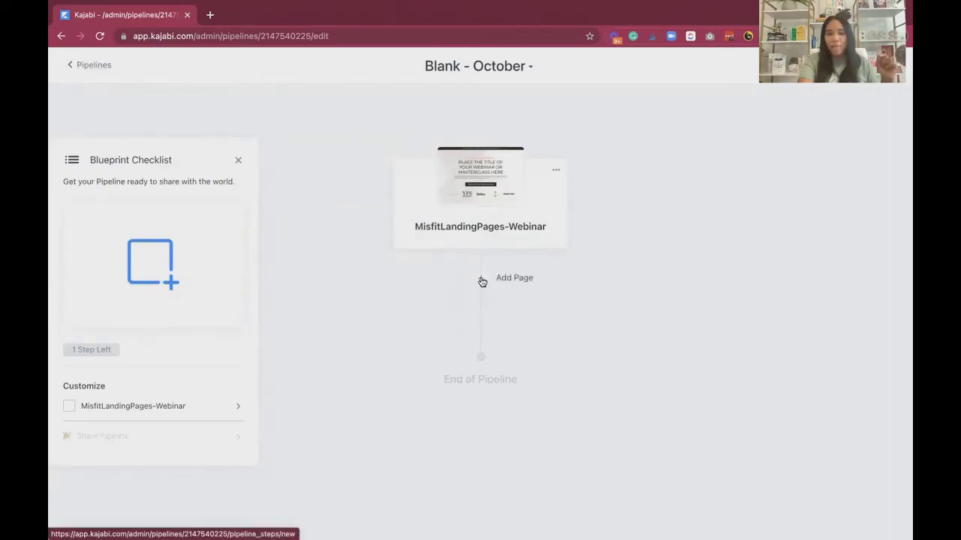
Start adding another existing landing page below MisfitLandingPages-Webinar and bring up the available pages
{"action": "left_click", "coordinate": [482, 282]}
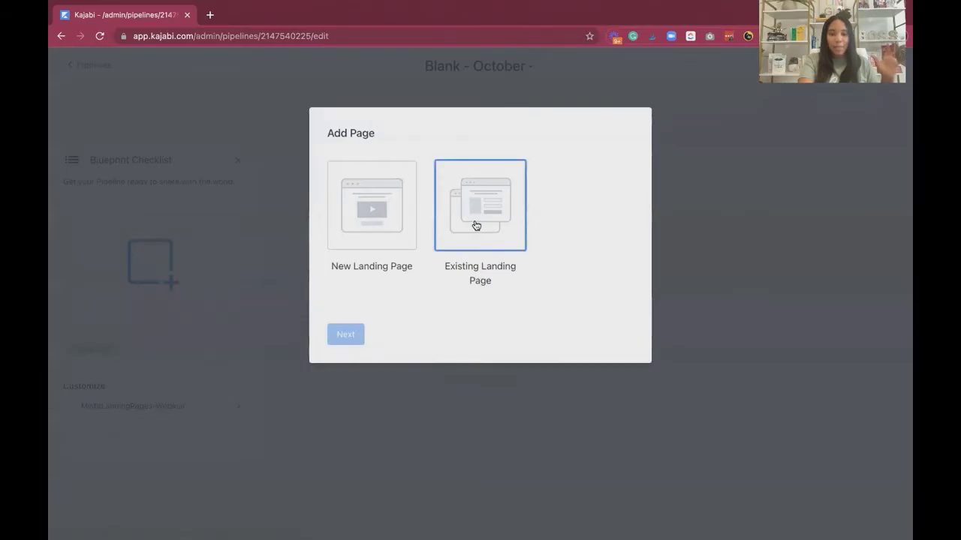
{"action": "left_click", "coordinate": [468, 209]}
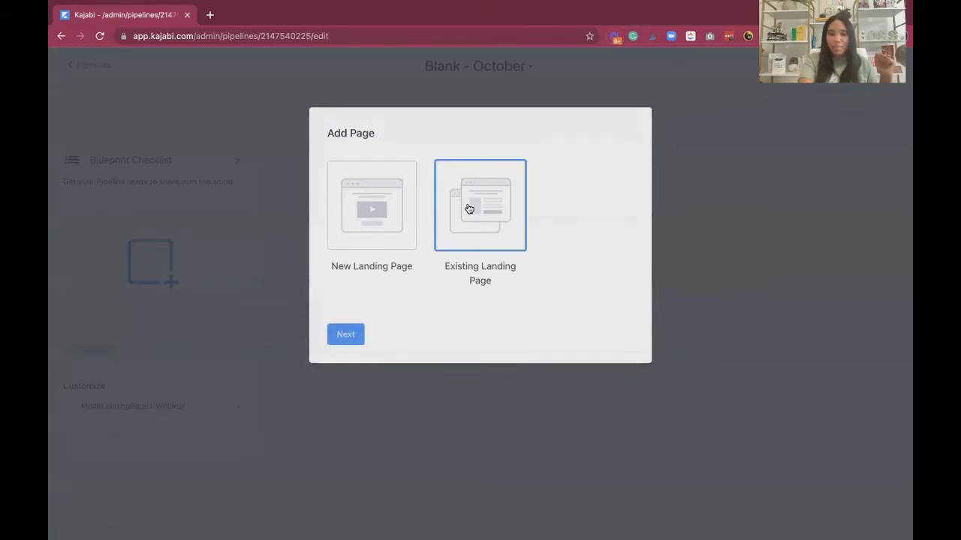
{"action": "left_click", "coordinate": [346, 334]}
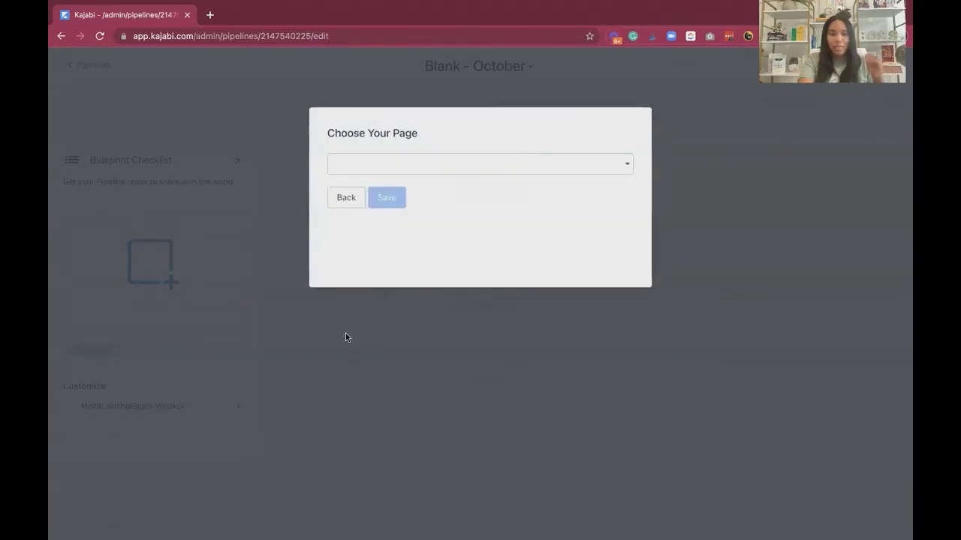
{"action": "left_click", "coordinate": [446, 170]}
Search the existing landing pages for "thank" and clear the search
{"action": "type", "text": "th"}
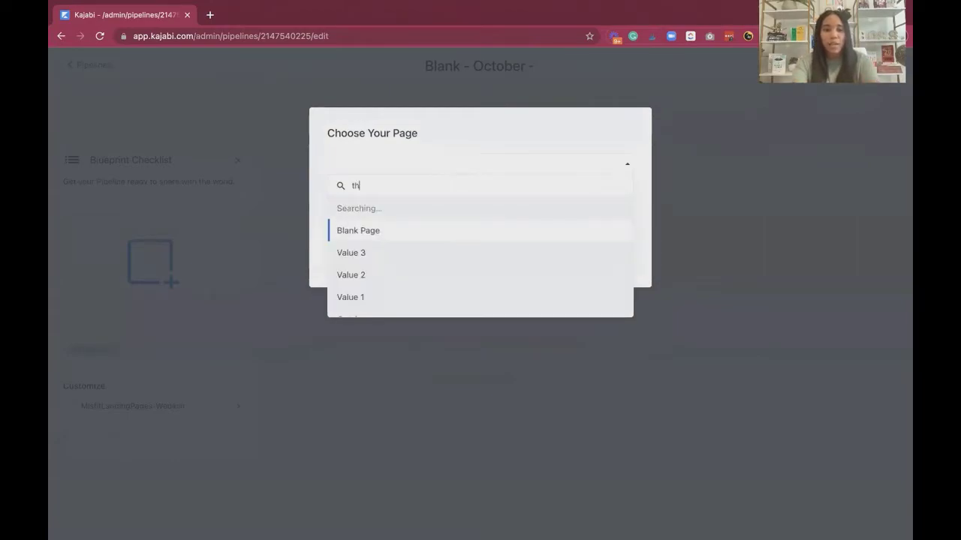
{"action": "type", "text": "ank"}
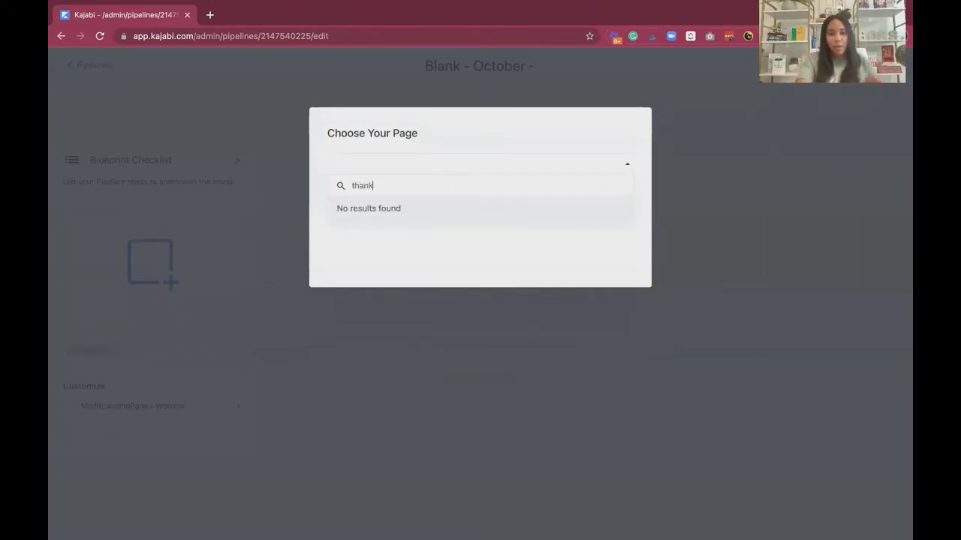
{"action": "key", "text": "BackSpace"}
{"action": "key", "text": "BackSpace"}
{"action": "key", "text": "BackSpace"}
{"action": "key", "text": "BackSpace"}
{"action": "key", "text": "BackSpace"}
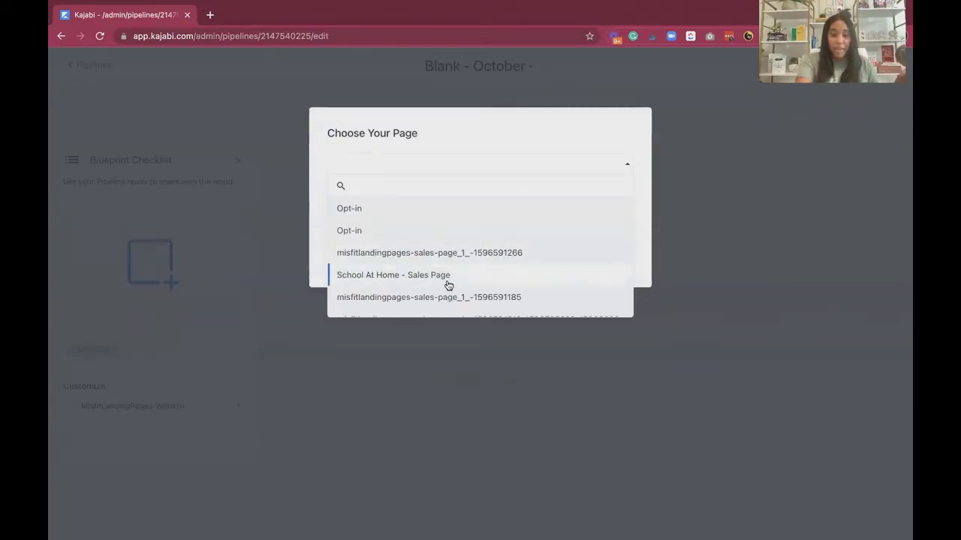
Choose MisfitLandingPages-Webinar-Replay_1_ as the second pipeline page and save it
{"action": "scroll", "coordinate": [450, 286], "scroll_direction": "down", "scroll_amount": 5}
{"action": "scroll", "coordinate": [448, 285], "scroll_direction": "down", "scroll_amount": 5}
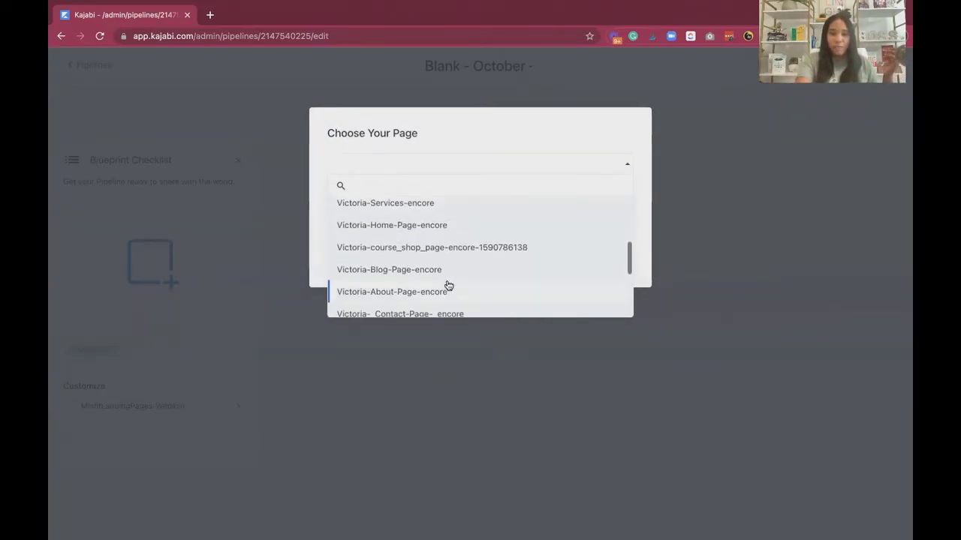
{"action": "scroll", "coordinate": [448, 285], "scroll_direction": "down", "scroll_amount": 1}
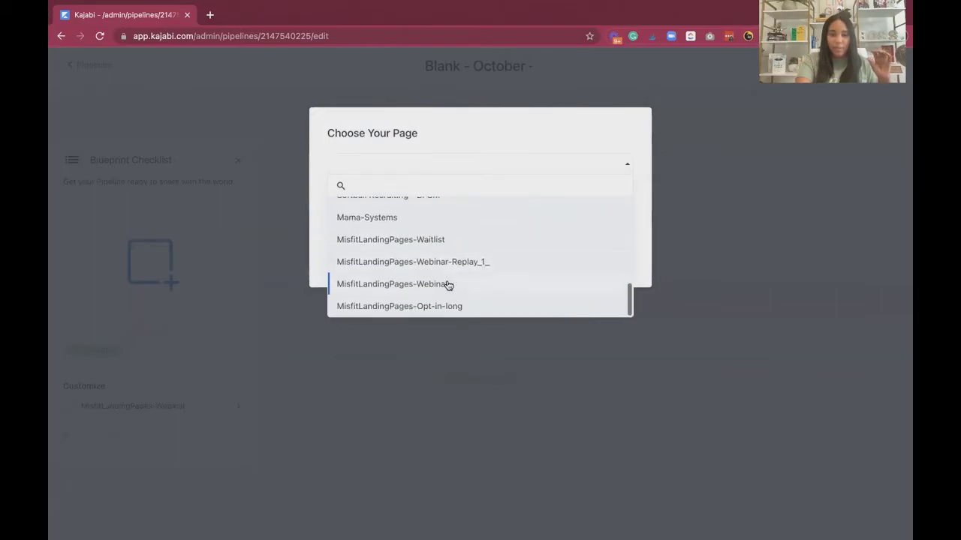
{"action": "scroll", "coordinate": [445, 236], "scroll_direction": "up", "scroll_amount": 2}
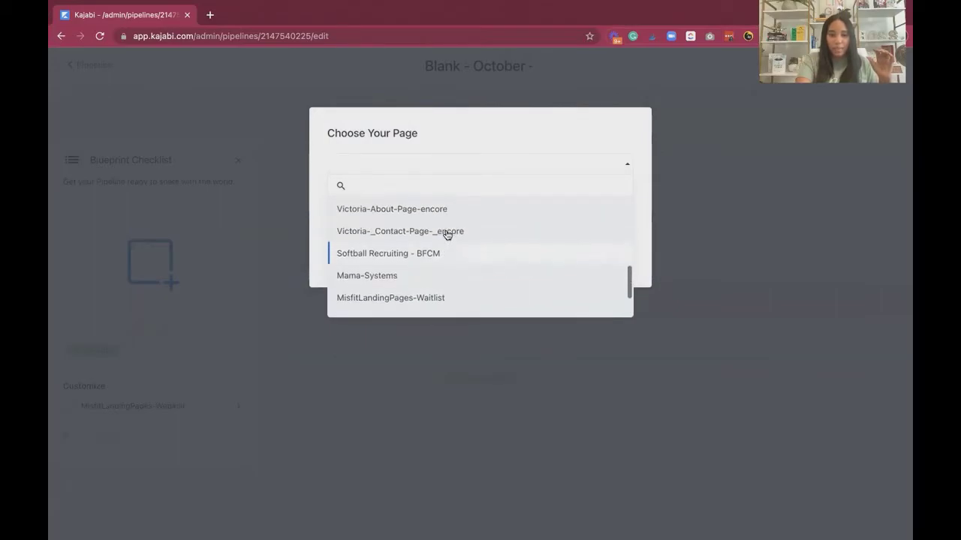
{"action": "scroll", "coordinate": [446, 236], "scroll_direction": "down", "scroll_amount": 3}
{"action": "left_click", "coordinate": [446, 268]}
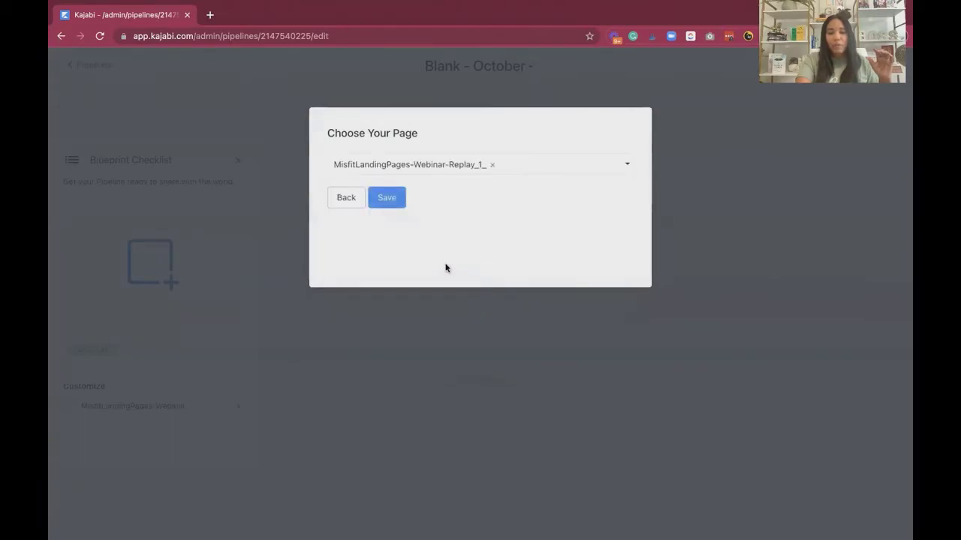
{"action": "left_click", "coordinate": [386, 198]}
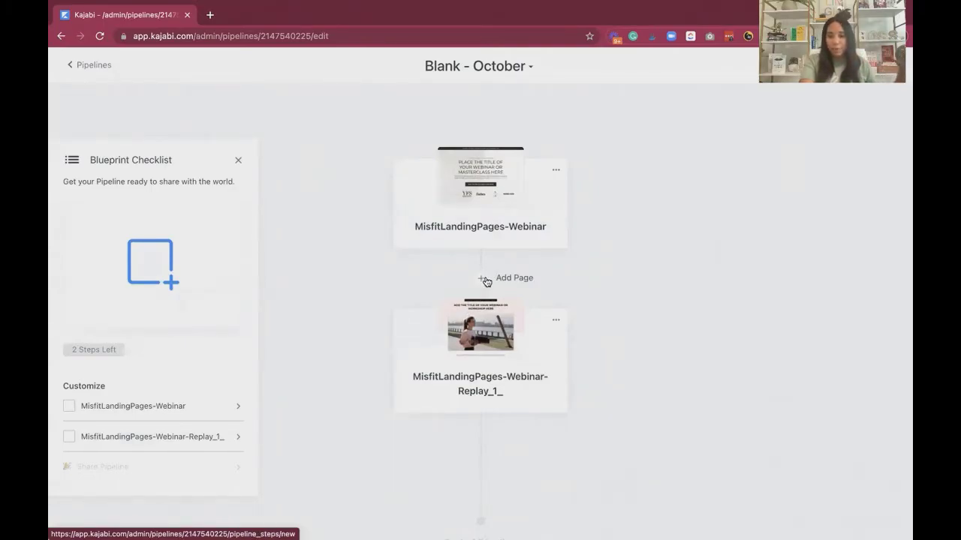
Open the MisfitLandingPages-Webinar page, set the sign-up button's action to "Open two step optin popup", and save
{"action": "left_click", "coordinate": [557, 172]}
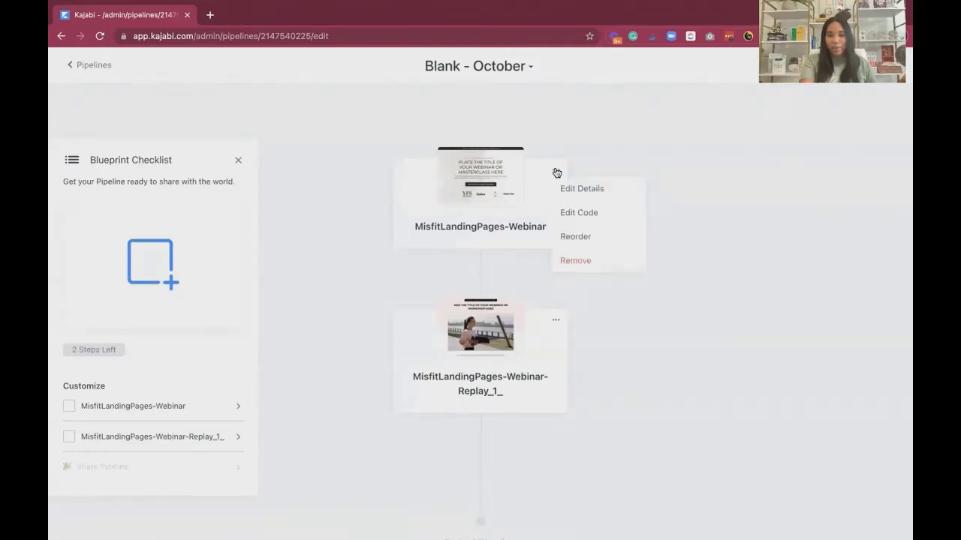
{"action": "left_click", "coordinate": [584, 194]}
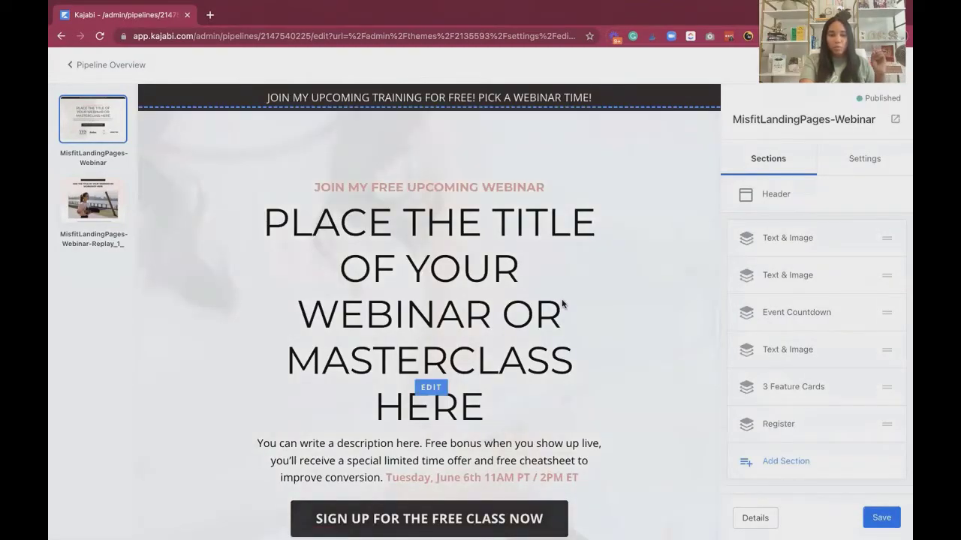
{"action": "scroll", "coordinate": [562, 303], "scroll_direction": "down", "scroll_amount": 3}
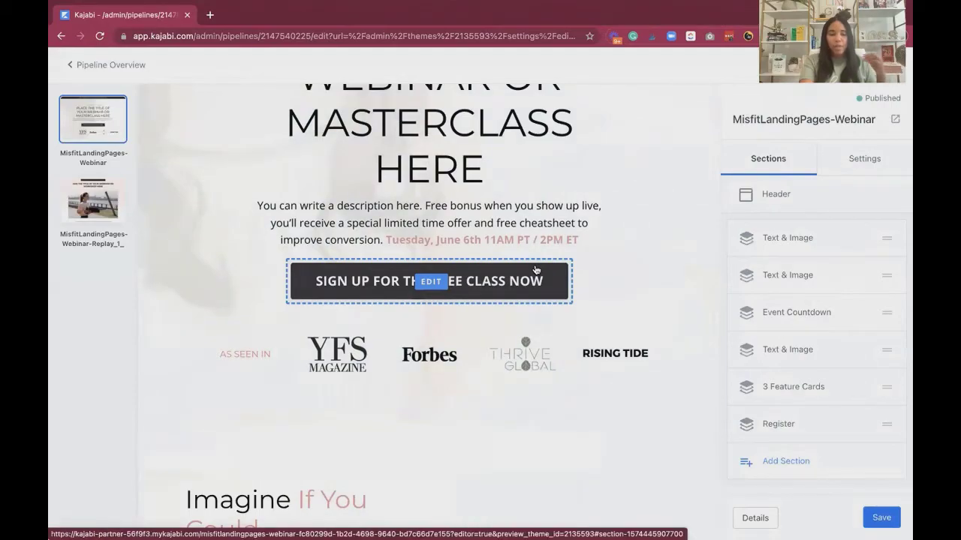
{"action": "left_click", "coordinate": [435, 285]}
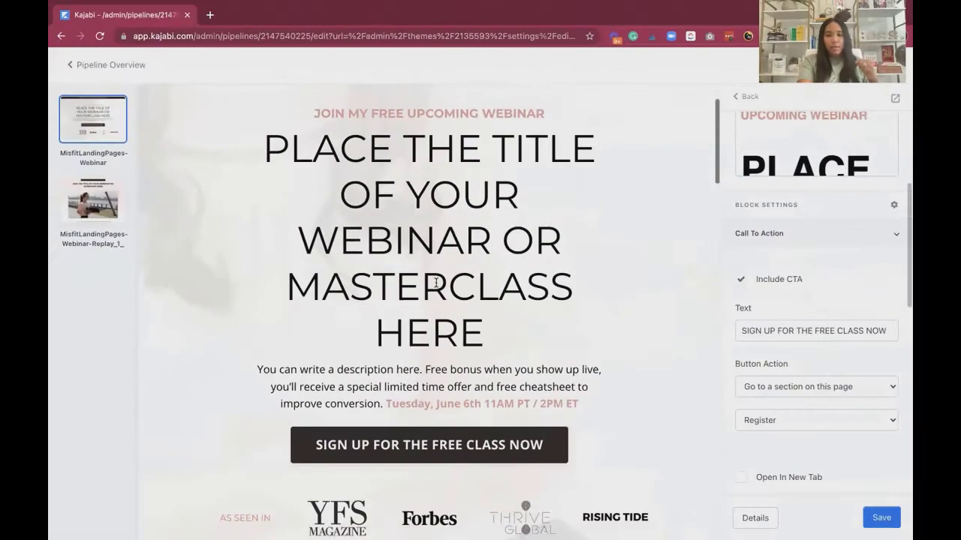
{"action": "scroll", "coordinate": [798, 349], "scroll_direction": "down", "scroll_amount": 2}
{"action": "scroll", "coordinate": [800, 255], "scroll_direction": "down", "scroll_amount": 2}
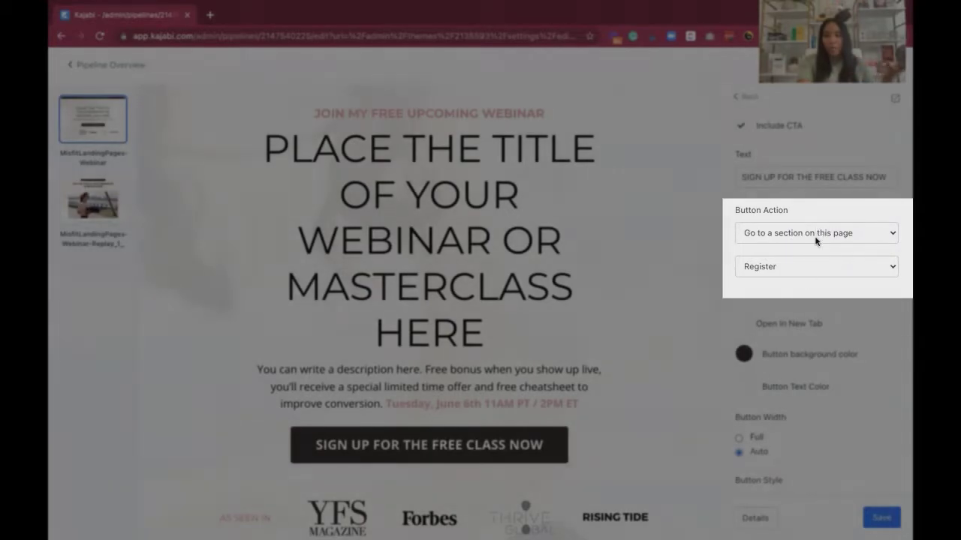
{"action": "left_click", "coordinate": [815, 235]}
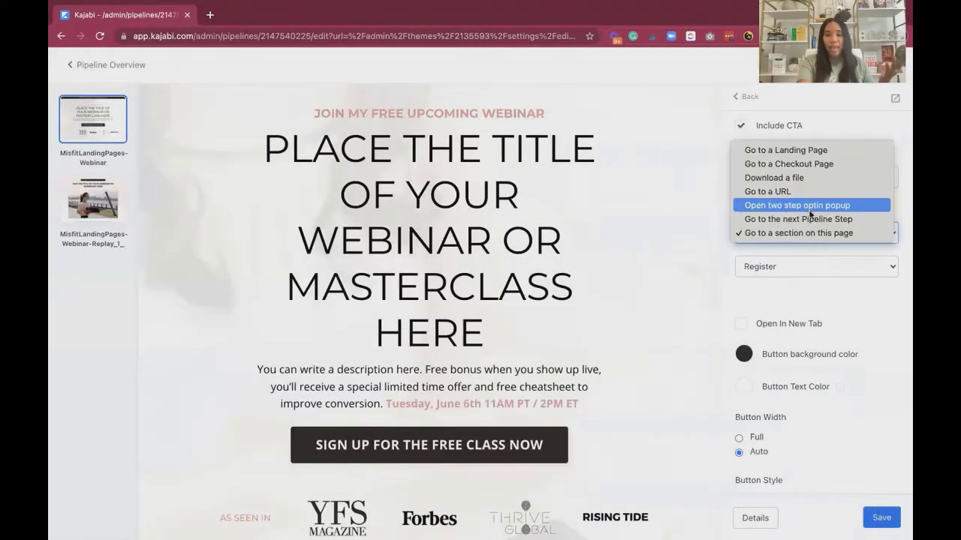
{"action": "left_click", "coordinate": [809, 209]}
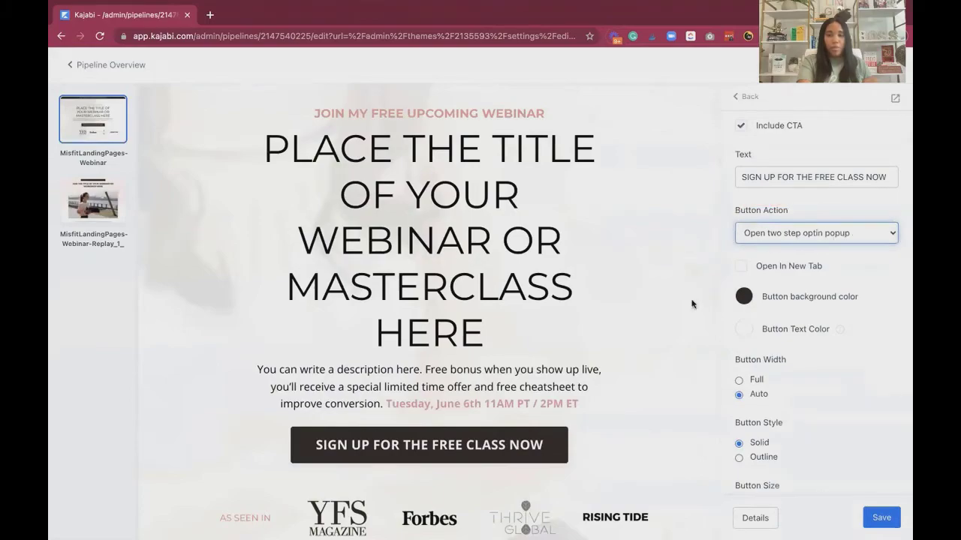
{"action": "left_click", "coordinate": [882, 518]}
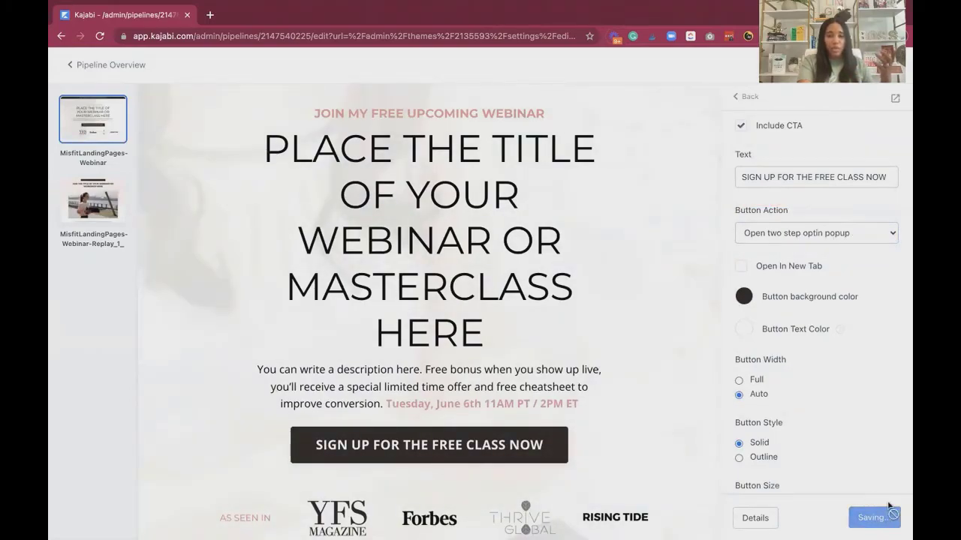
Return to the MisfitLandingPages-Webinar section list and open the Two Step Optin section
{"action": "left_click", "coordinate": [743, 96]}
{"action": "scroll", "coordinate": [776, 341], "scroll_direction": "down", "scroll_amount": 2}
{"action": "scroll", "coordinate": [776, 337], "scroll_direction": "up", "scroll_amount": 2}
{"action": "left_click", "coordinate": [737, 102]}
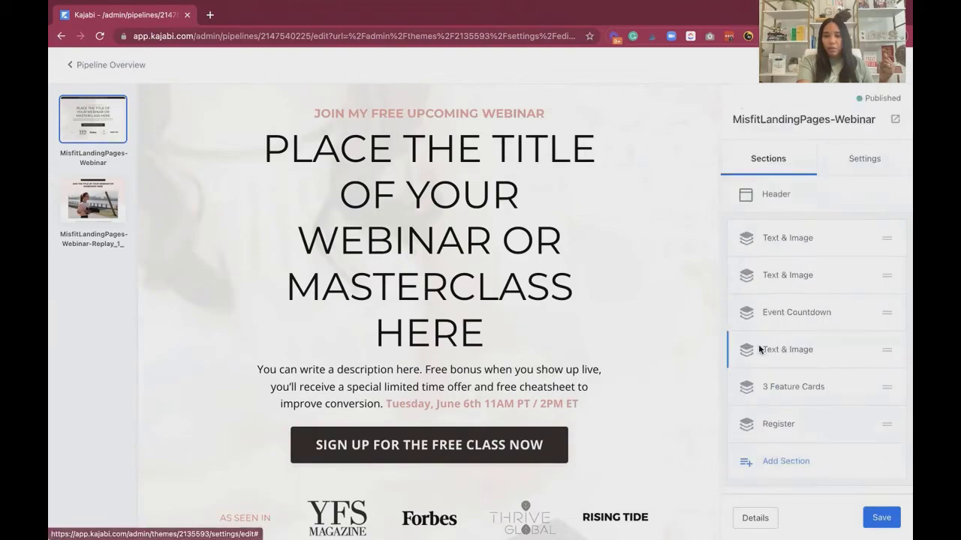
{"action": "scroll", "coordinate": [761, 368], "scroll_direction": "down", "scroll_amount": 4}
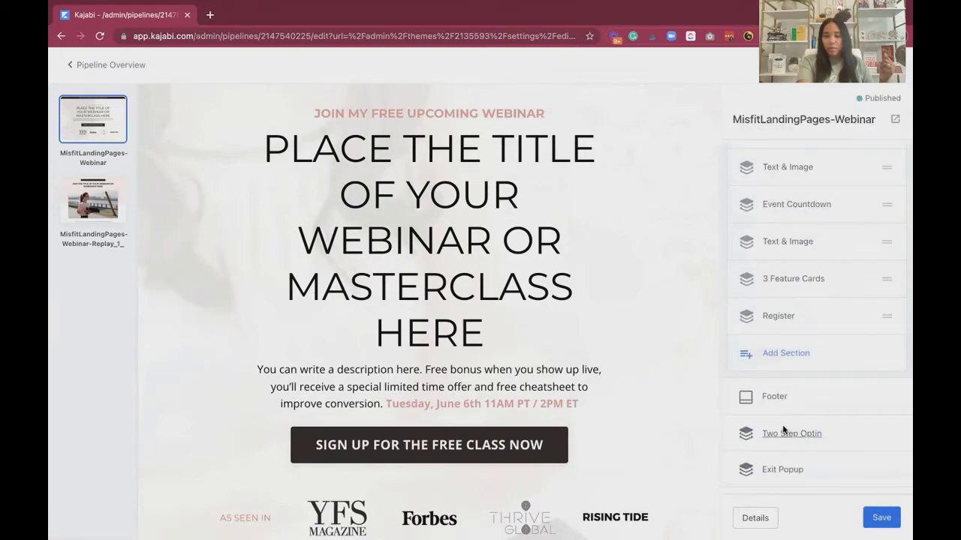
{"action": "scroll", "coordinate": [735, 289], "scroll_direction": "up", "scroll_amount": 4}
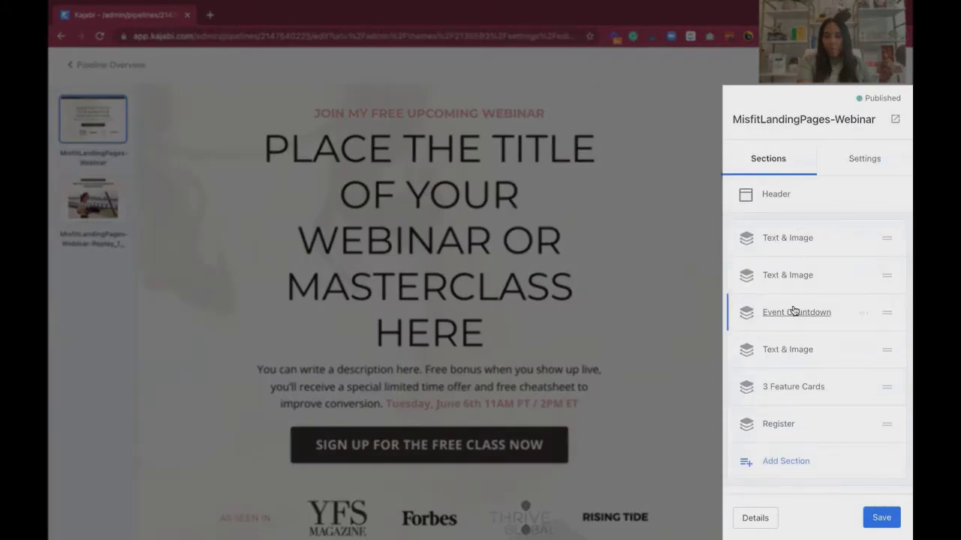
{"action": "scroll", "coordinate": [793, 311], "scroll_direction": "down", "scroll_amount": 3}
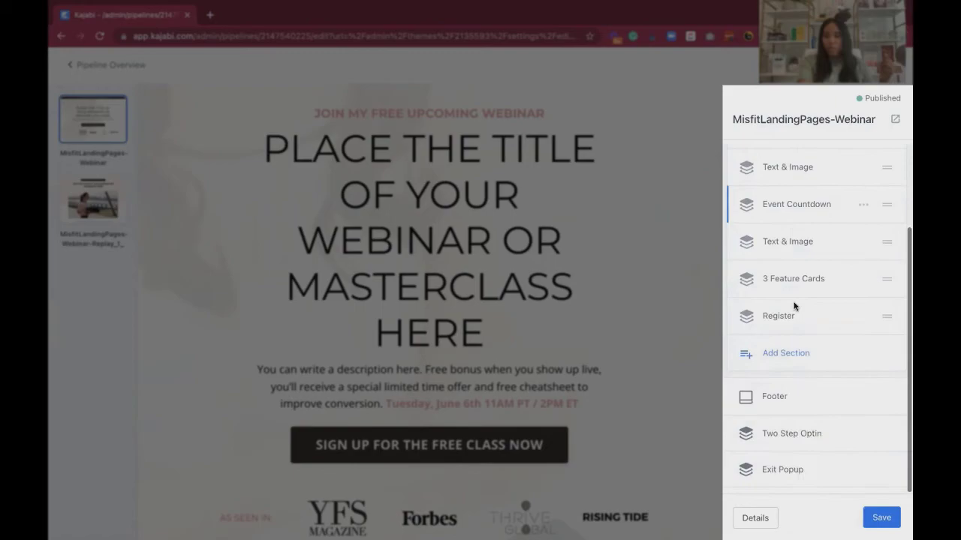
{"action": "left_click", "coordinate": [777, 435]}
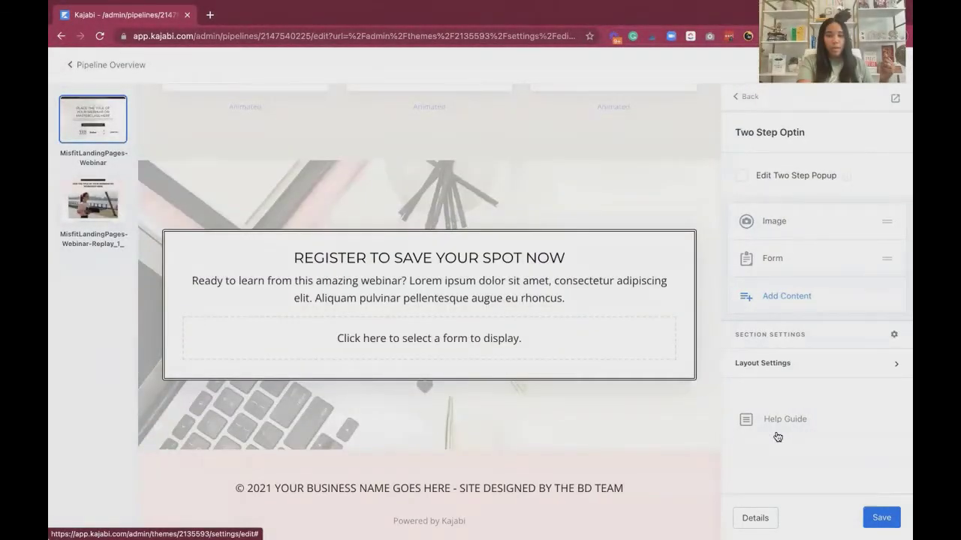
Set the Two Step Optin form to "Freebie - October Form" and save the page
{"action": "left_click", "coordinate": [776, 261]}
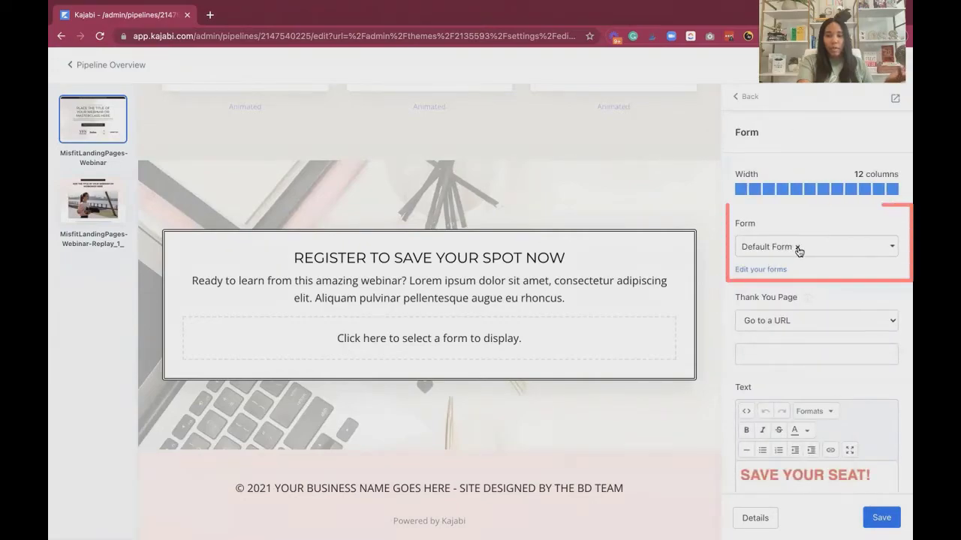
{"action": "left_click", "coordinate": [794, 249]}
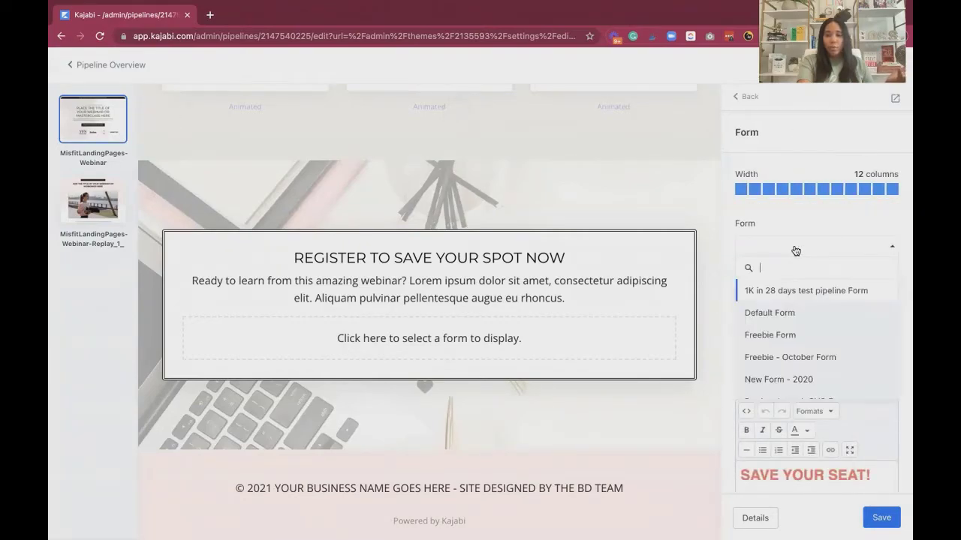
{"action": "left_click", "coordinate": [780, 358]}
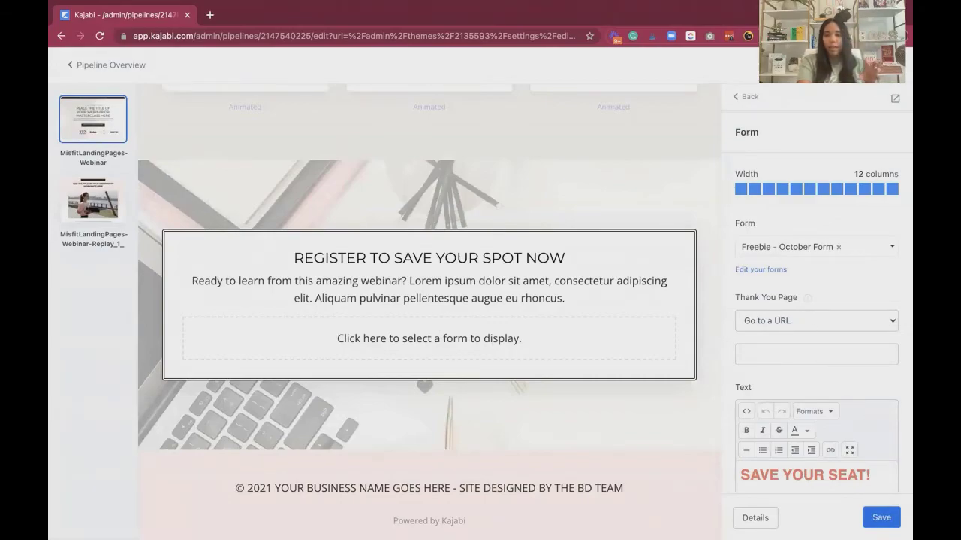
{"action": "left_click", "coordinate": [887, 520]}
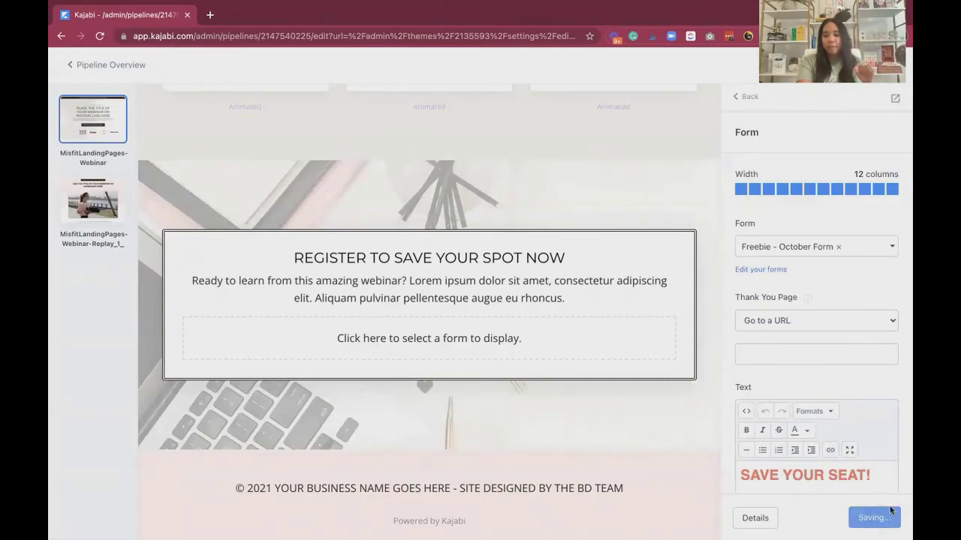
Return to the pipeline overview and review the webinar page, its email sequence and the replay page
{"action": "left_click", "coordinate": [87, 69]}
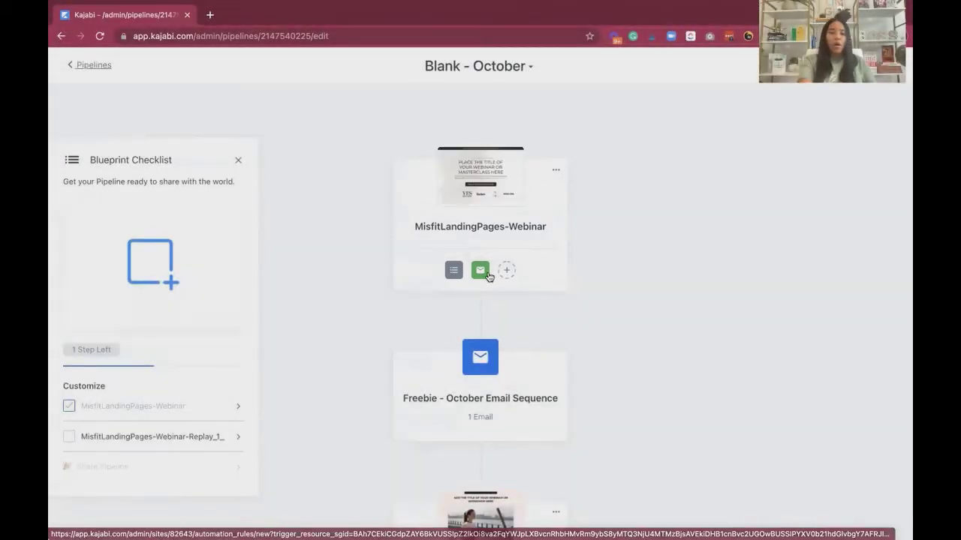
{"action": "mouse_move", "coordinate": [484, 274]}
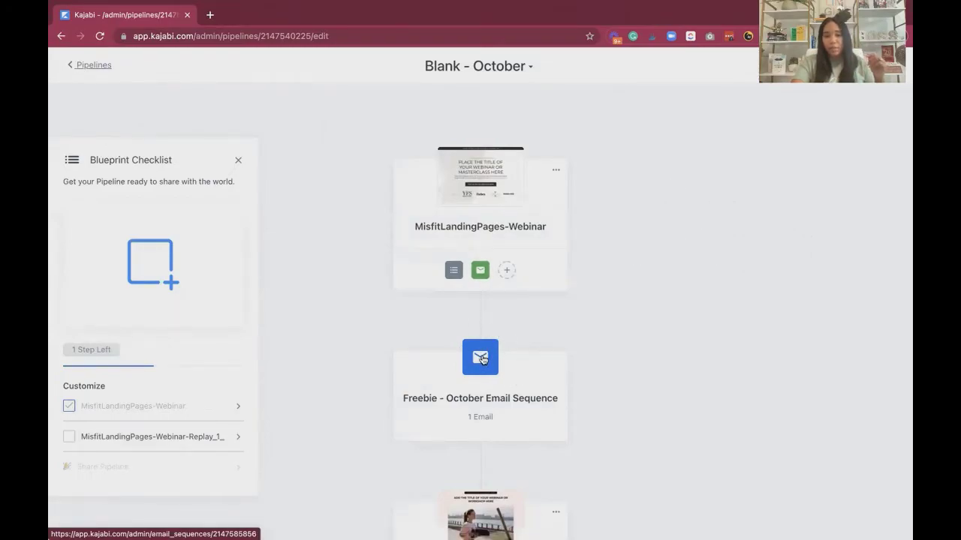
{"action": "scroll", "coordinate": [481, 357], "scroll_direction": "down", "scroll_amount": 1}
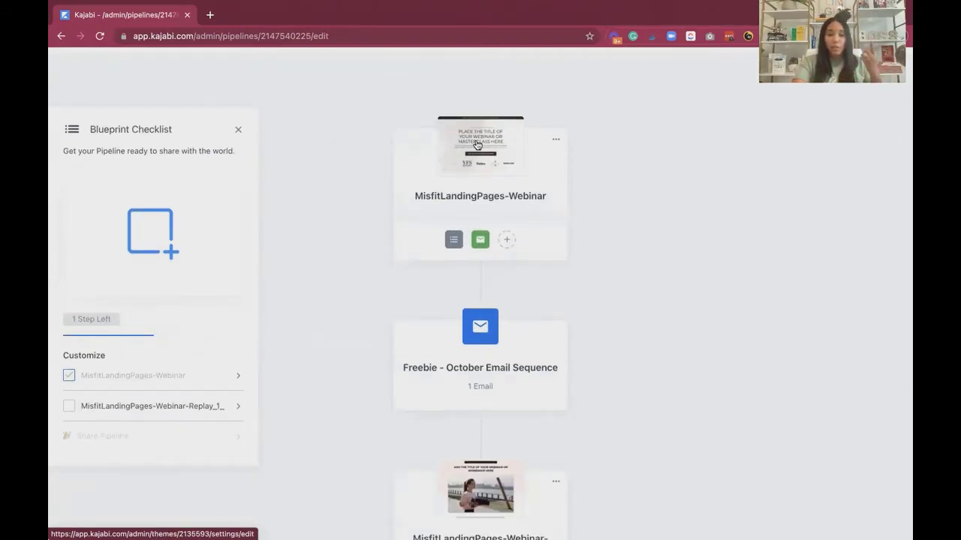
{"action": "scroll", "coordinate": [477, 145], "scroll_direction": "down", "scroll_amount": 5}
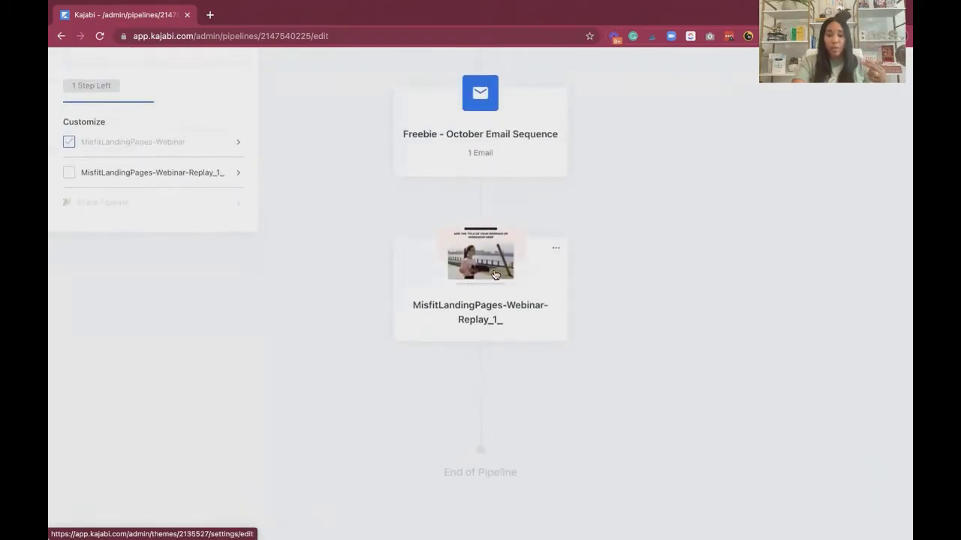
{"action": "scroll", "coordinate": [494, 264], "scroll_direction": "up", "scroll_amount": 3}
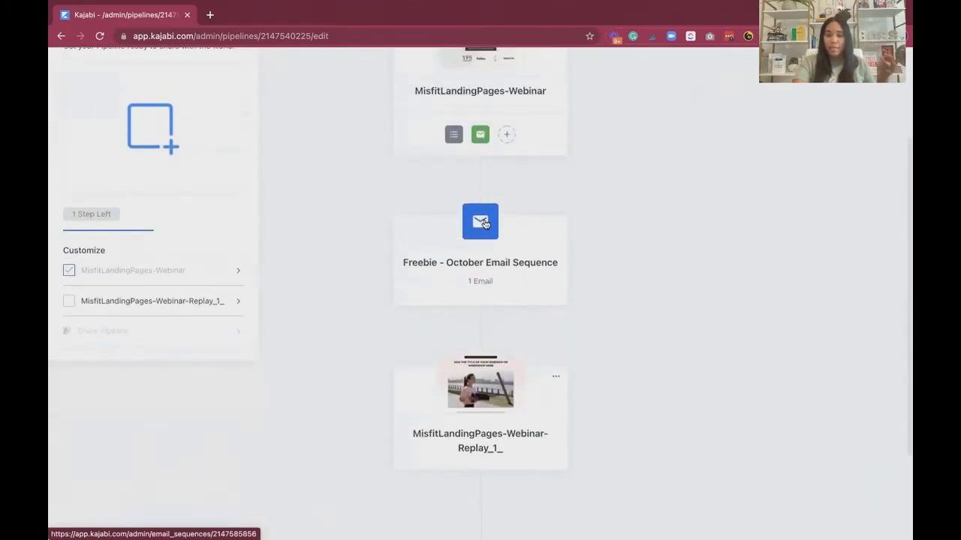
{"action": "scroll", "coordinate": [482, 242], "scroll_direction": "up", "scroll_amount": 2}
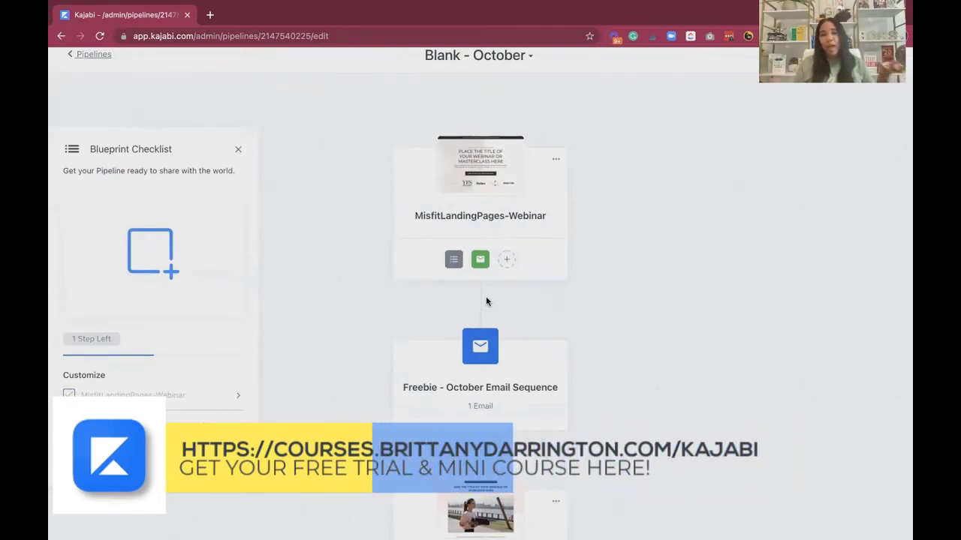
Examine the actions available for a new automation on the webinar page's form submission, and close it without adding one
{"action": "left_click", "coordinate": [507, 259]}
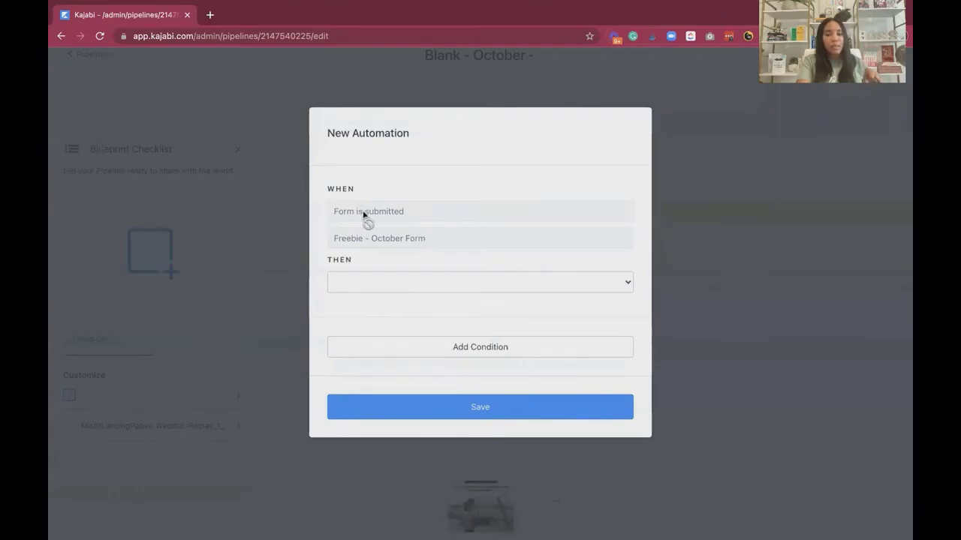
{"action": "left_click", "coordinate": [365, 292]}
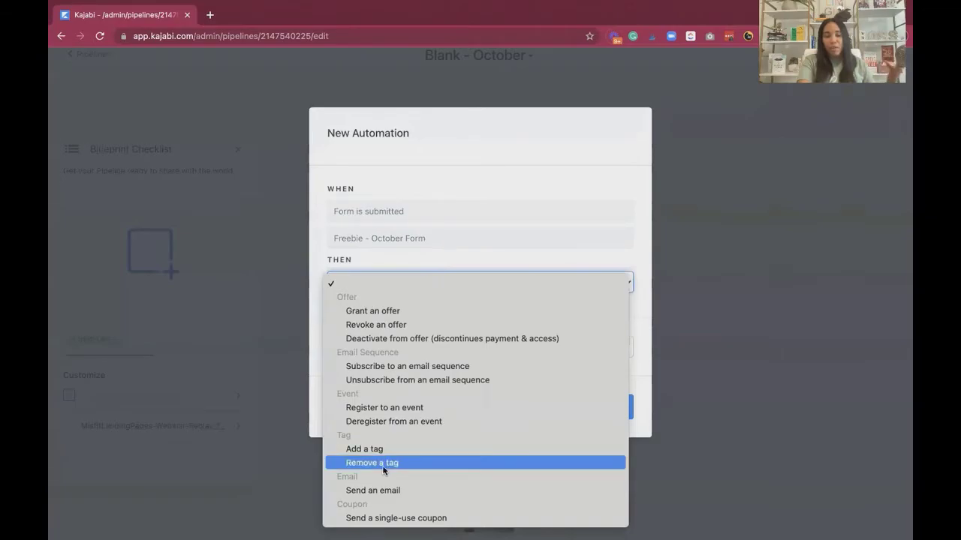
{"action": "left_click", "coordinate": [518, 246]}
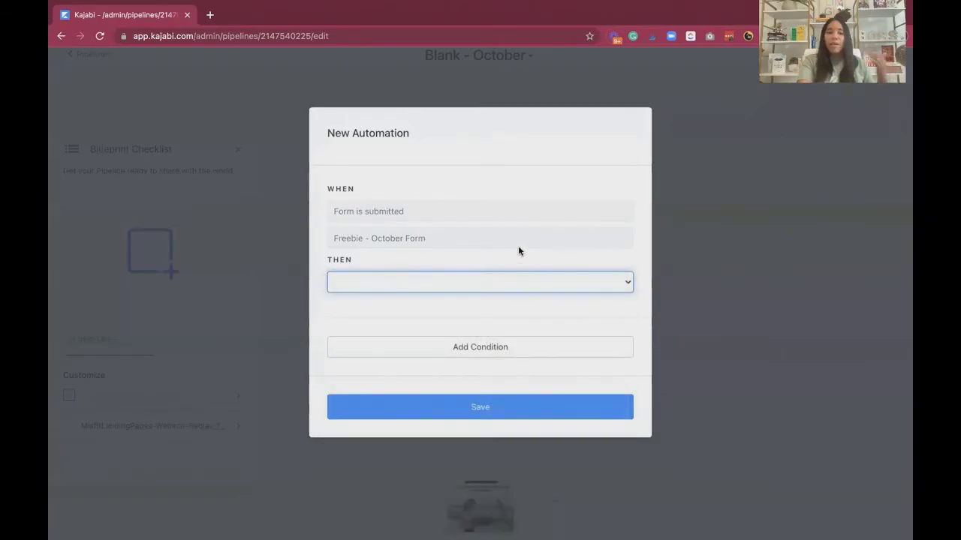
{"action": "left_click", "coordinate": [717, 269]}
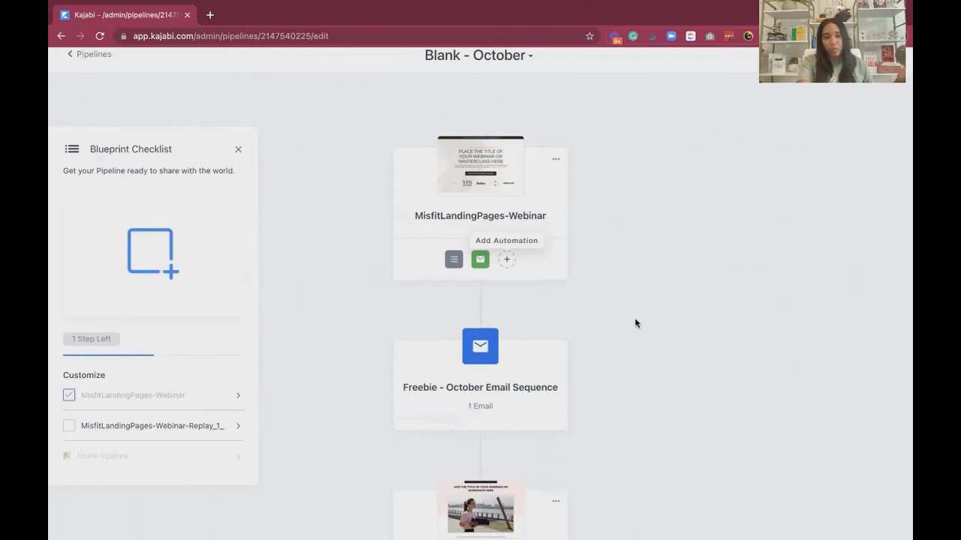
Try to add the Mini Course Launch Offer below the MisfitLandingPages-Webinar-Replay_1_ page
{"action": "scroll", "coordinate": [536, 284], "scroll_direction": "down", "scroll_amount": 1}
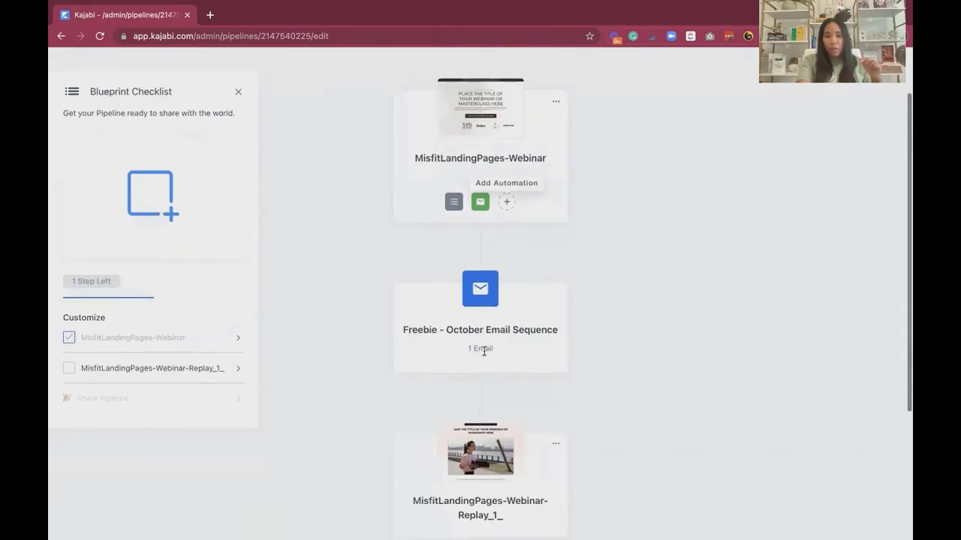
{"action": "scroll", "coordinate": [472, 448], "scroll_direction": "down", "scroll_amount": 3}
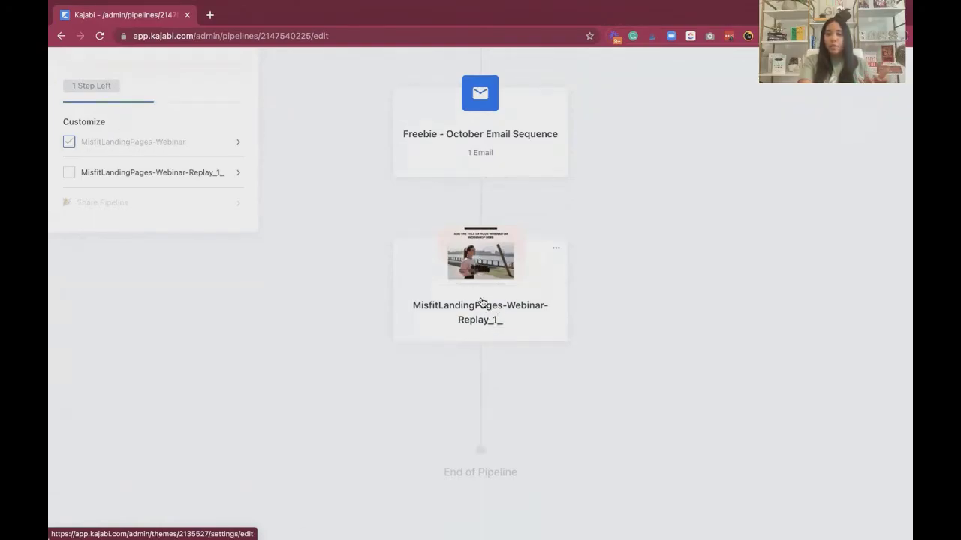
{"action": "mouse_move", "coordinate": [478, 369]}
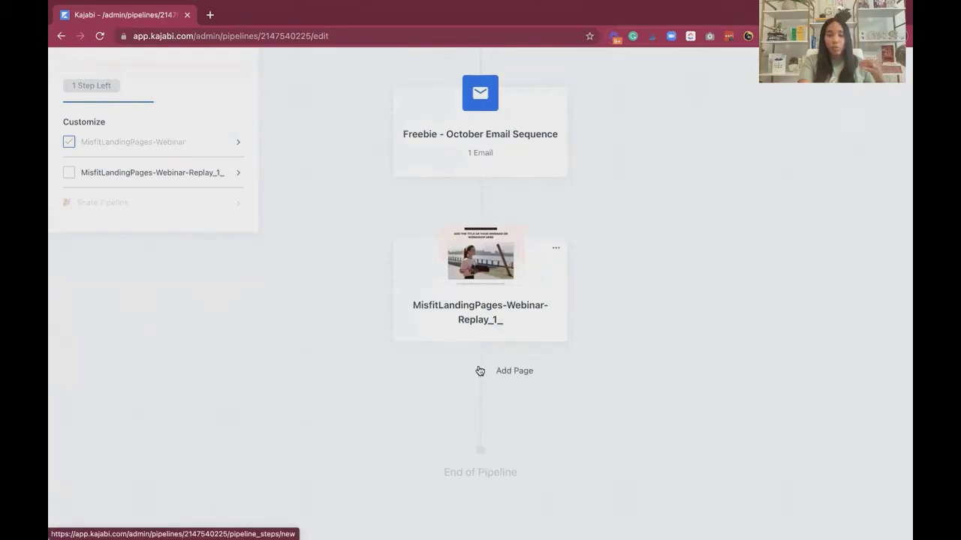
{"action": "mouse_move", "coordinate": [483, 419]}
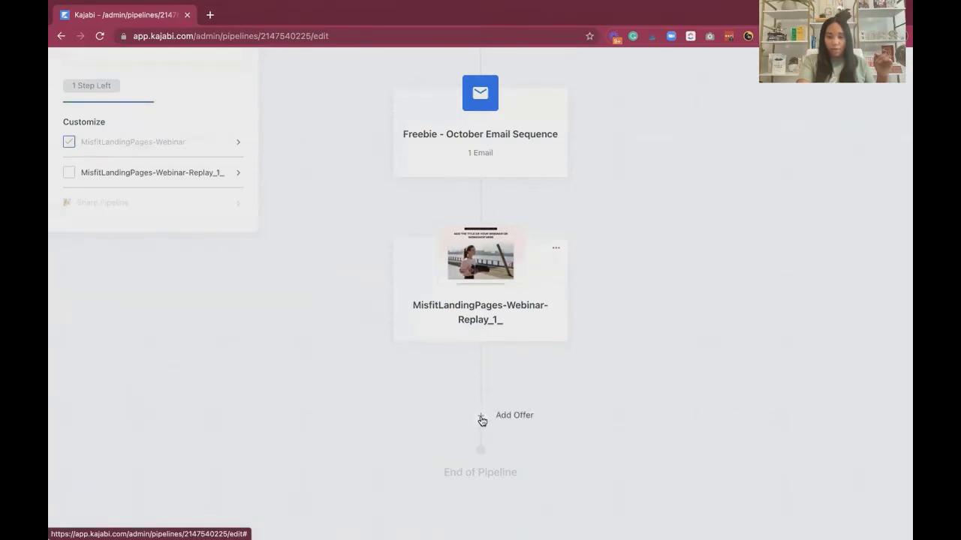
{"action": "left_click", "coordinate": [481, 418]}
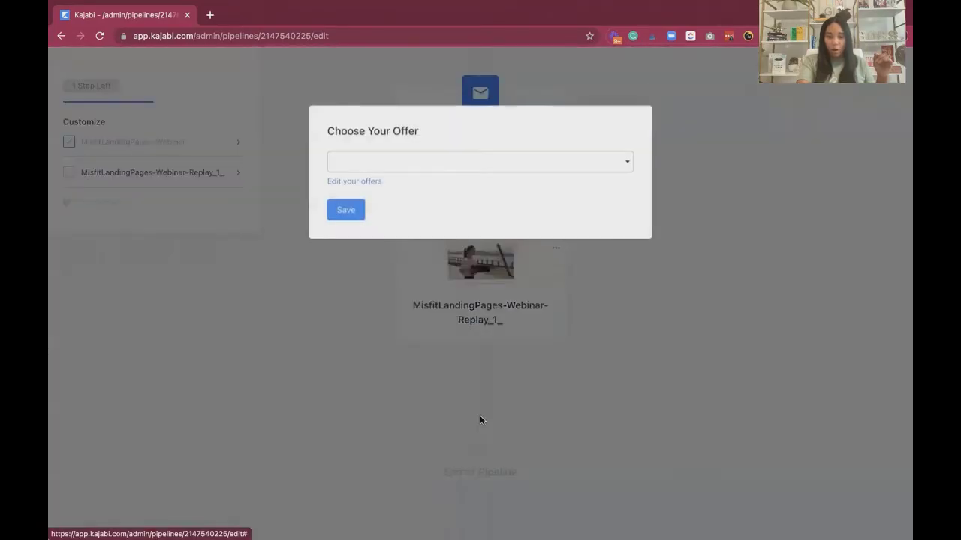
{"action": "left_click", "coordinate": [576, 167]}
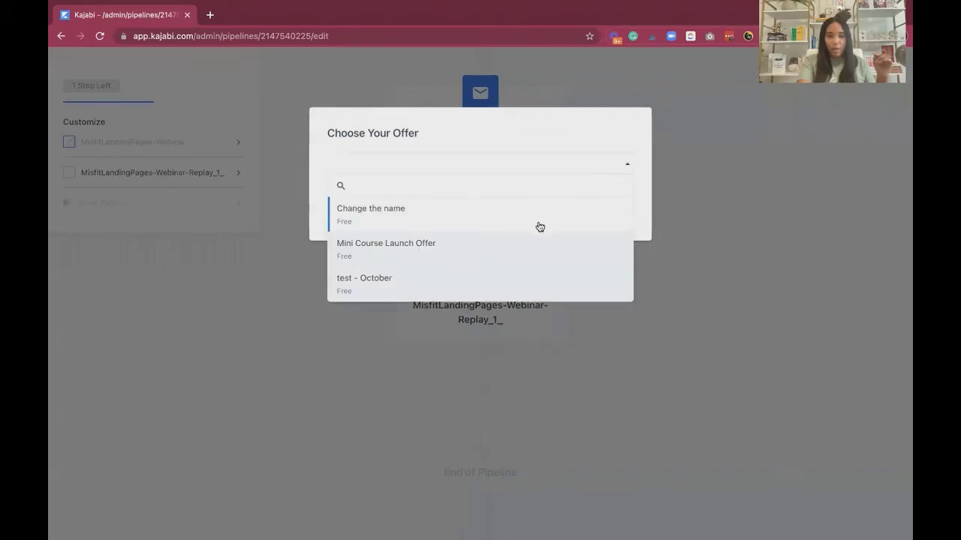
{"action": "left_click", "coordinate": [533, 245]}
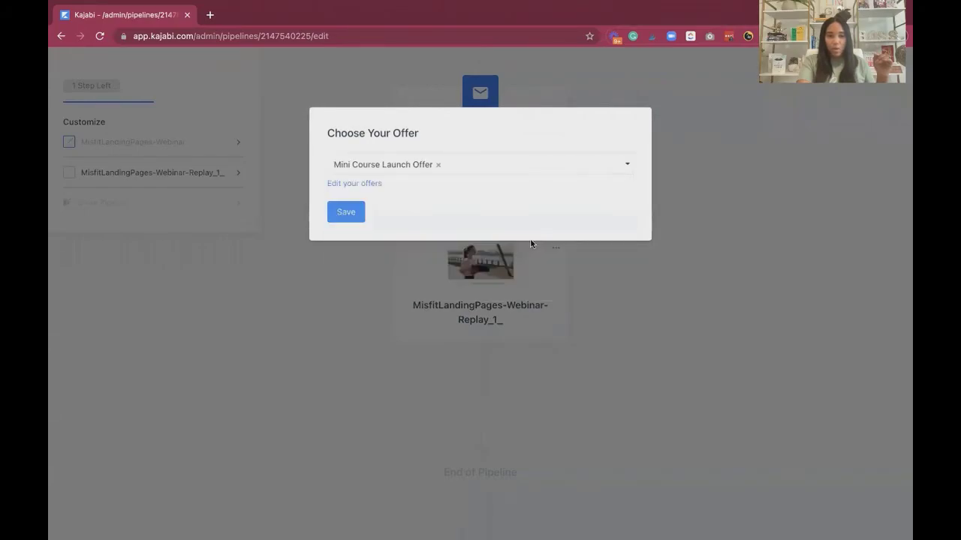
{"action": "left_click", "coordinate": [350, 211]}
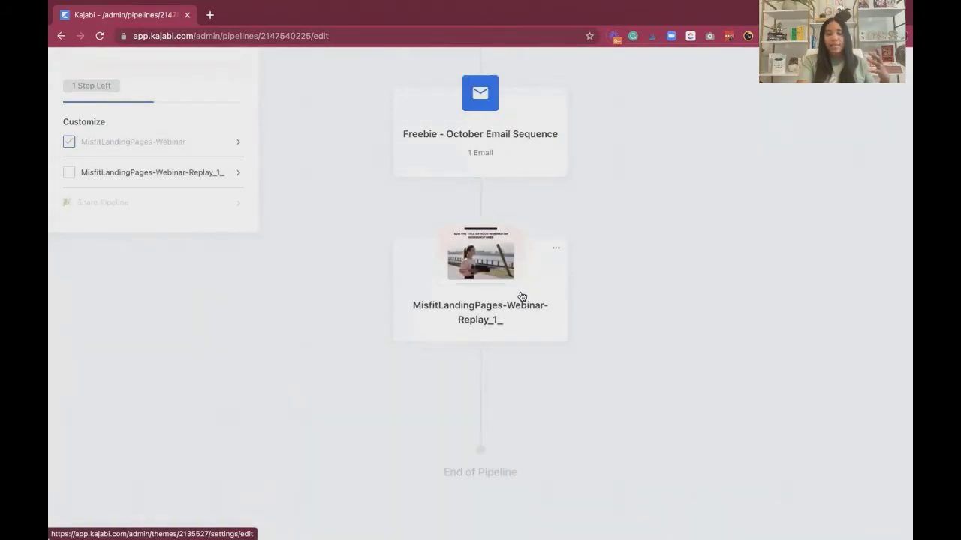
Add an offer after the replay page, choosing Mini Course Launch Offer, and save it
{"action": "scroll", "coordinate": [501, 251], "scroll_direction": "down", "scroll_amount": 1}
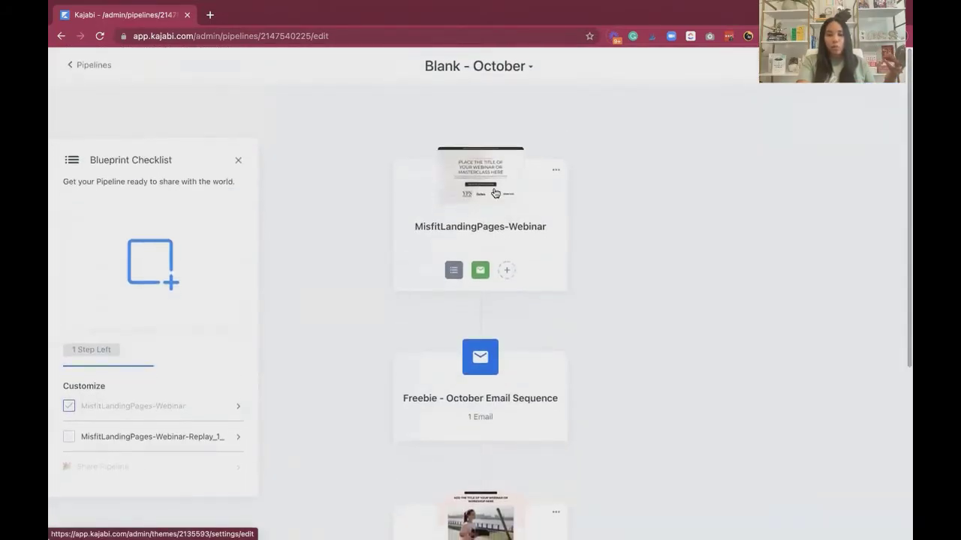
{"action": "scroll", "coordinate": [497, 214], "scroll_direction": "down", "scroll_amount": 5}
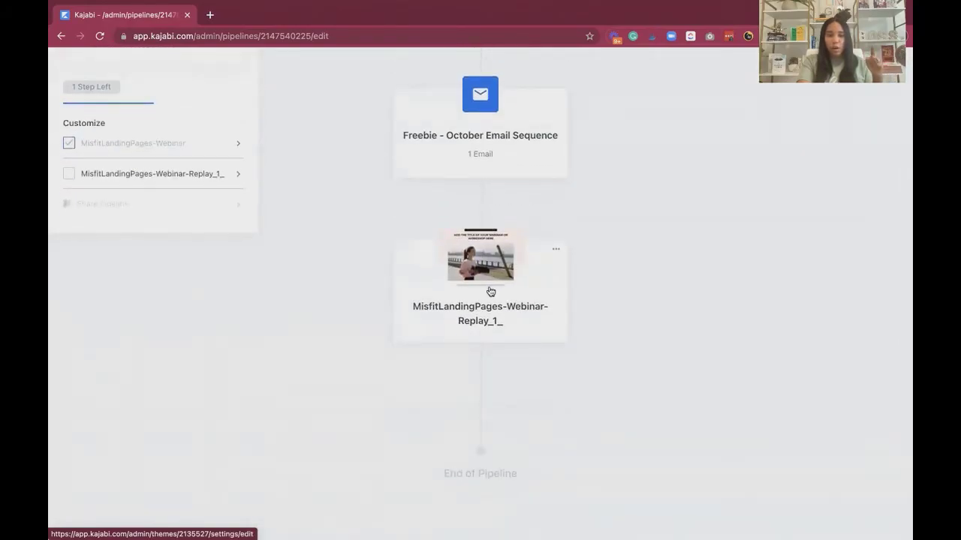
{"action": "left_click", "coordinate": [482, 419]}
{"action": "left_click", "coordinate": [380, 158]}
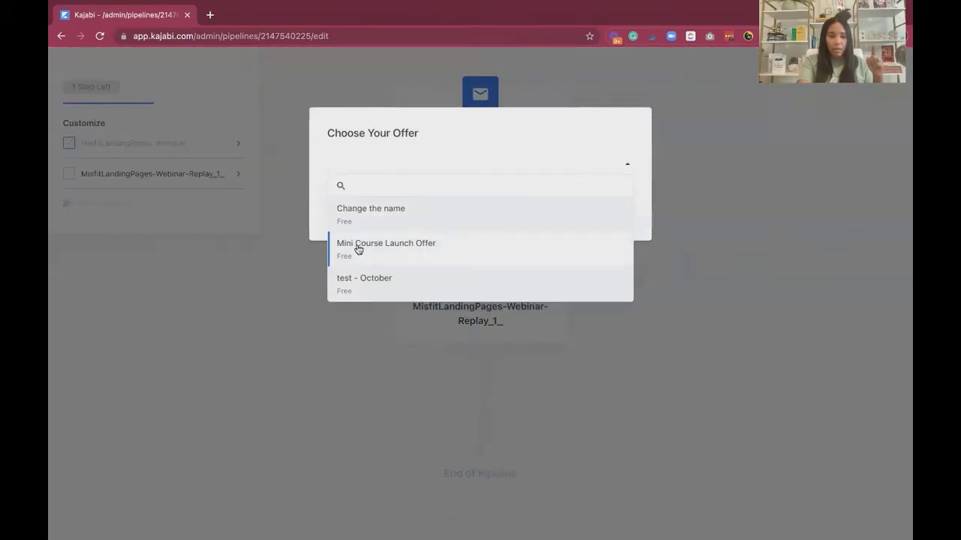
{"action": "left_click", "coordinate": [357, 249]}
{"action": "left_click", "coordinate": [342, 210]}
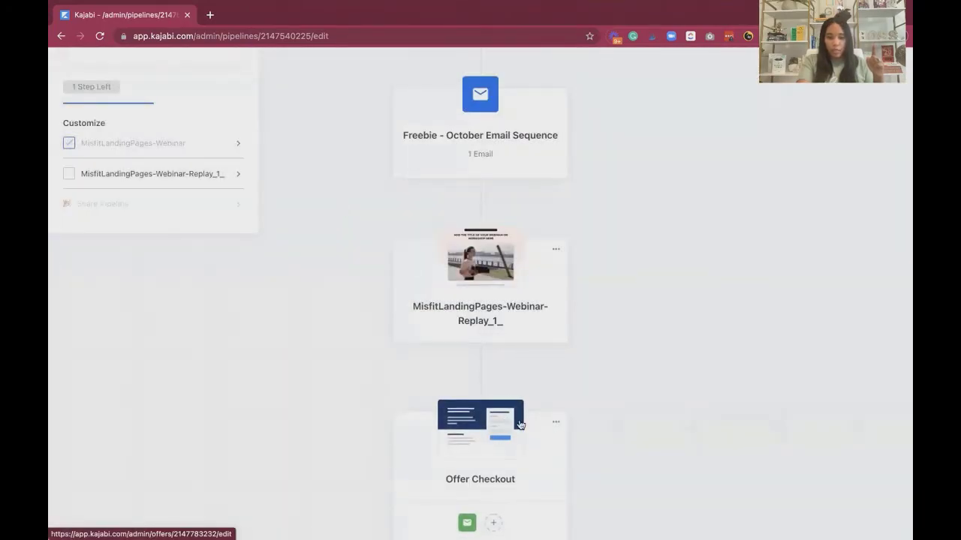
Set the replay page's CHECKOUT THE COURSE NOW button action to Go to the next Pipeline Step and save the page
{"action": "left_click", "coordinate": [503, 259]}
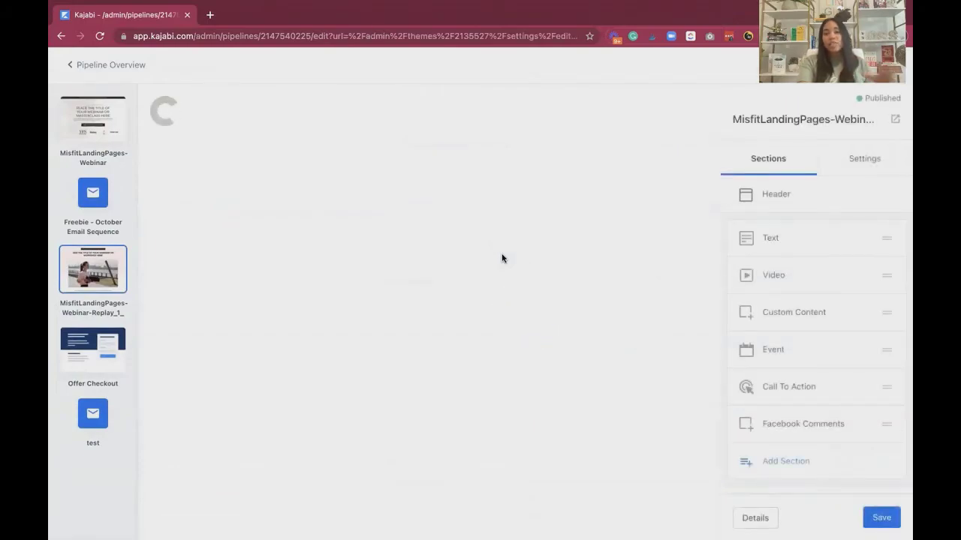
{"action": "scroll", "coordinate": [621, 354], "scroll_direction": "down", "scroll_amount": 5}
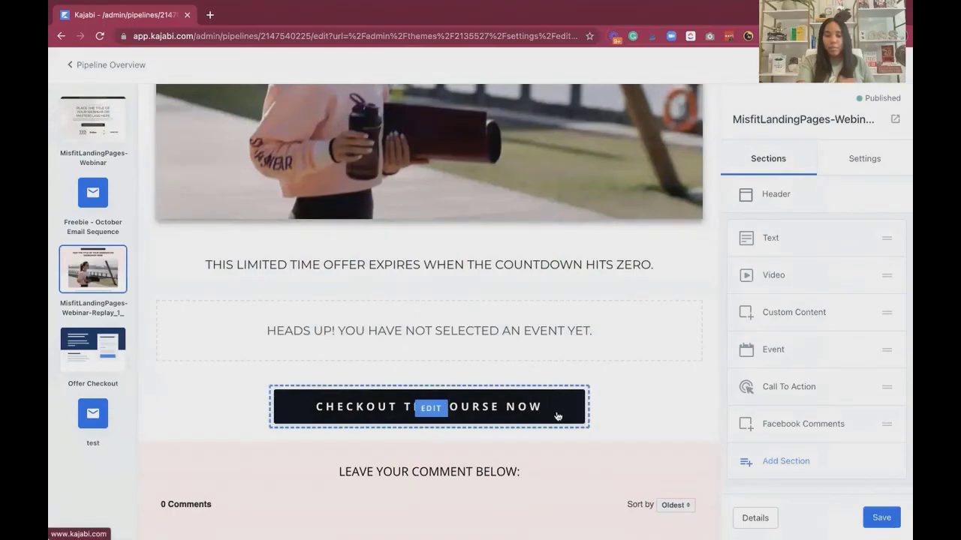
{"action": "left_click", "coordinate": [551, 413]}
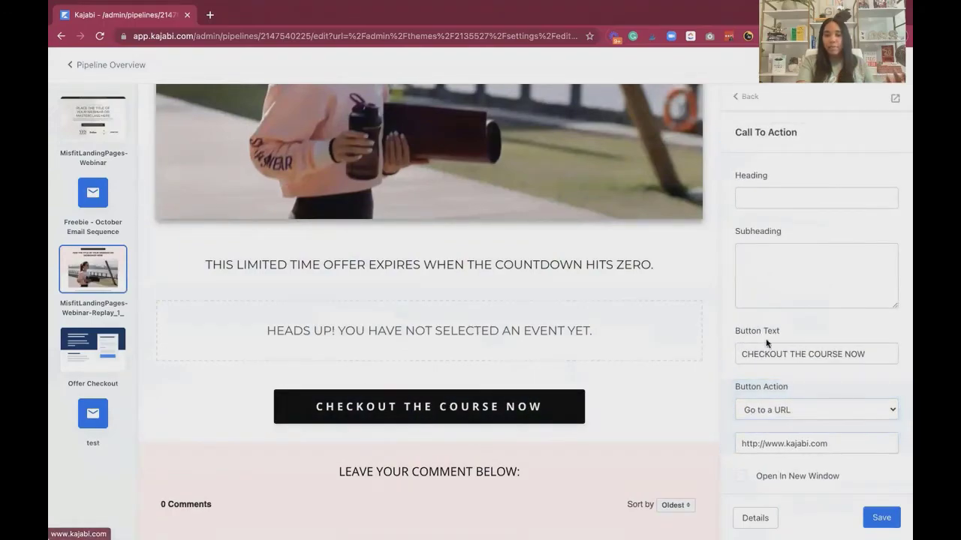
{"action": "scroll", "coordinate": [796, 345], "scroll_direction": "down", "scroll_amount": 2}
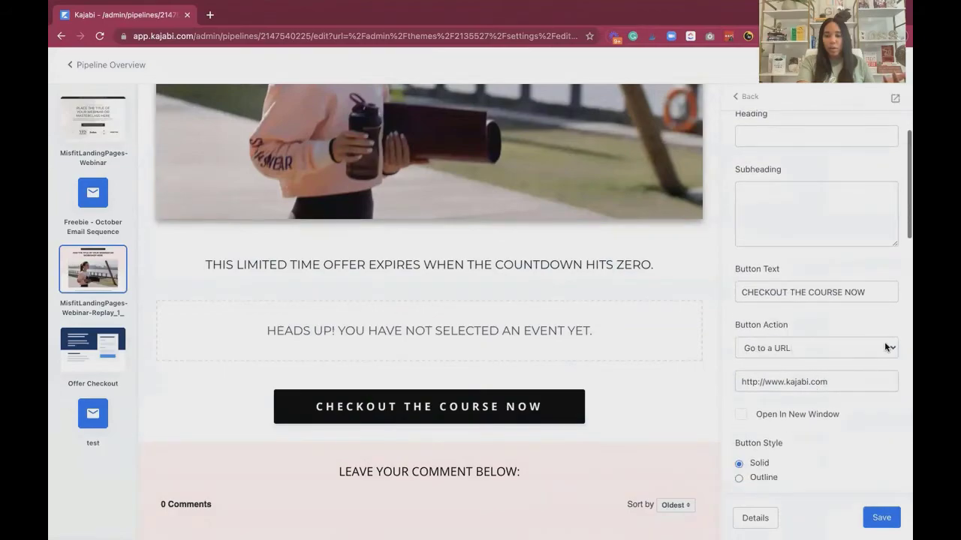
{"action": "left_click", "coordinate": [869, 350]}
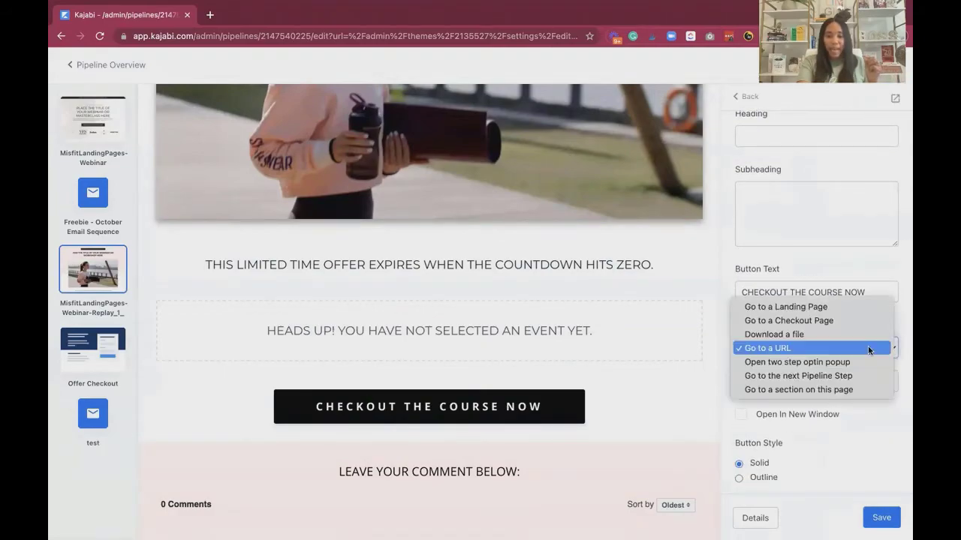
{"action": "left_click", "coordinate": [861, 382]}
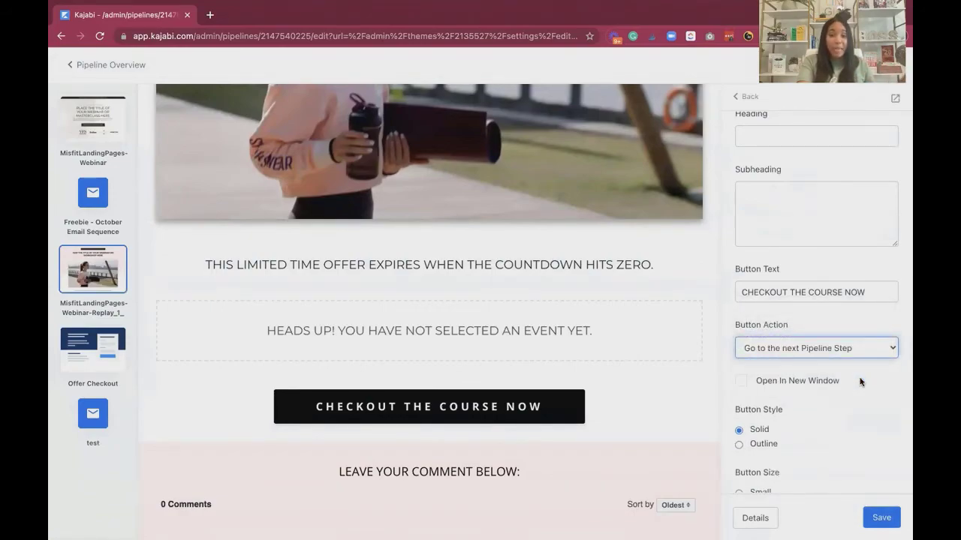
{"action": "left_click", "coordinate": [882, 518]}
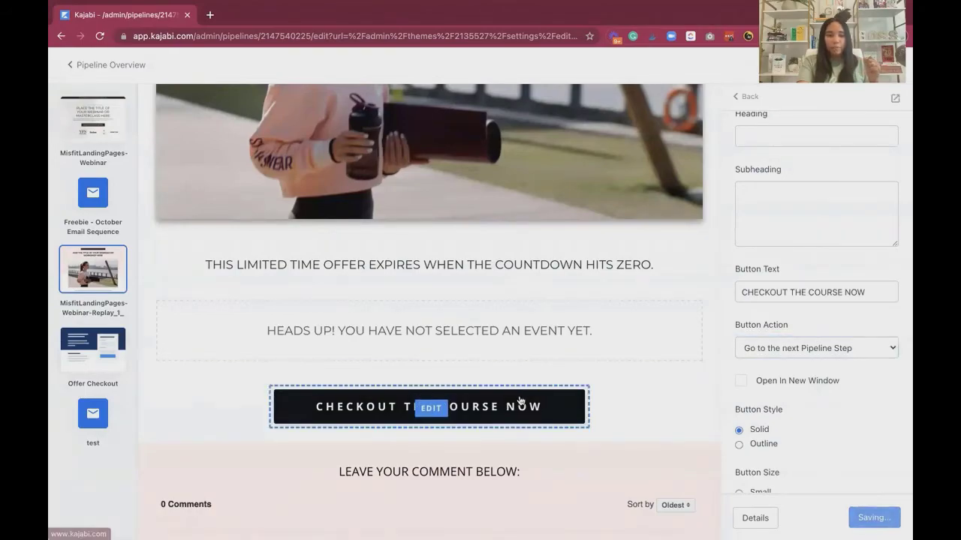
Check the Mini Course Launch Offer's settings and copy the pipeline's share link from the pipeline overview
{"action": "left_click", "coordinate": [84, 353]}
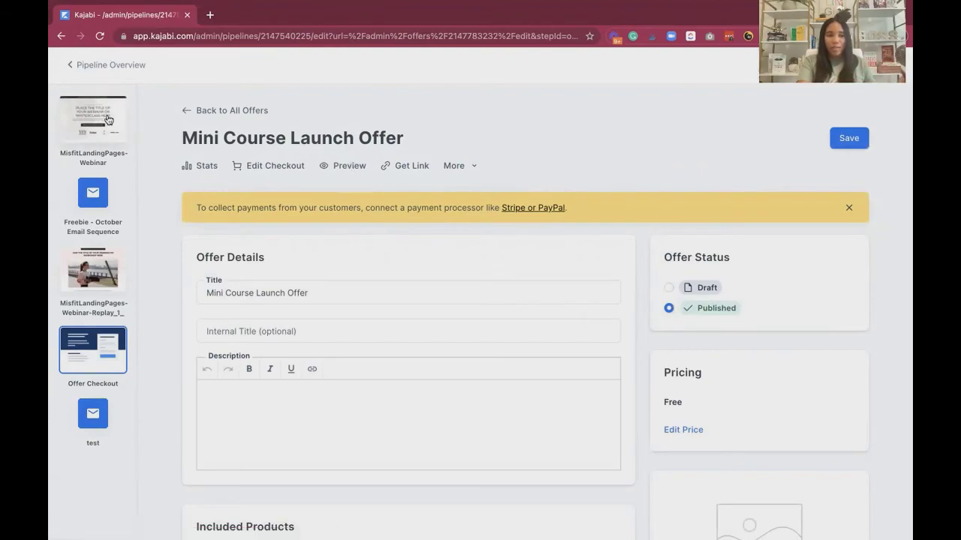
{"action": "left_click", "coordinate": [94, 65]}
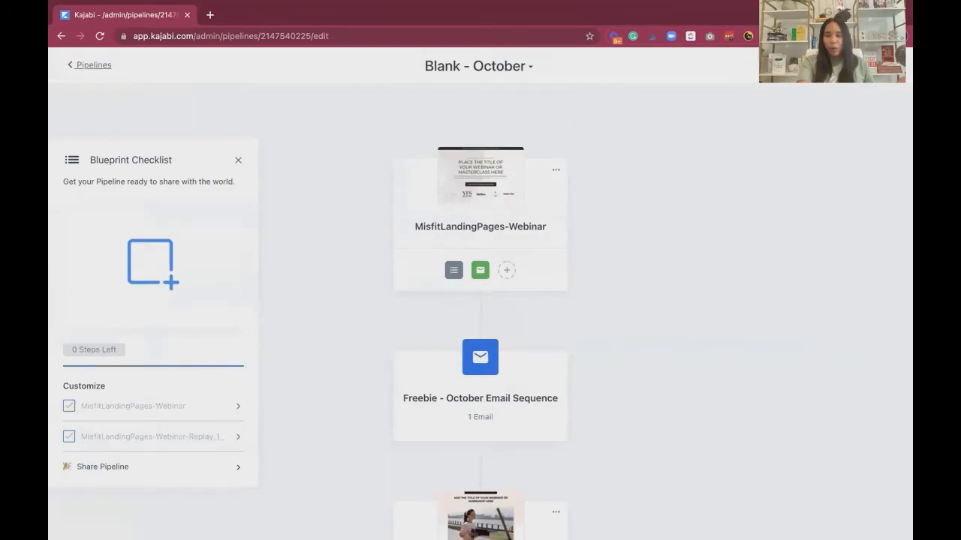
{"action": "left_click", "coordinate": [105, 467]}
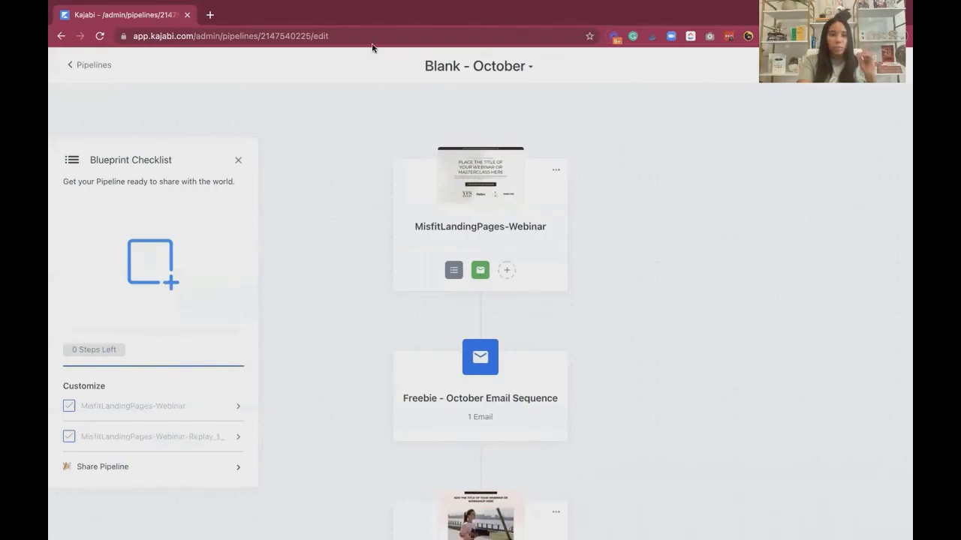
Open the copied pipeline link in a new browser tab and look through the live webinar page
{"action": "mouse_move", "coordinate": [223, 21]}
{"action": "left_click", "coordinate": [209, 46]}
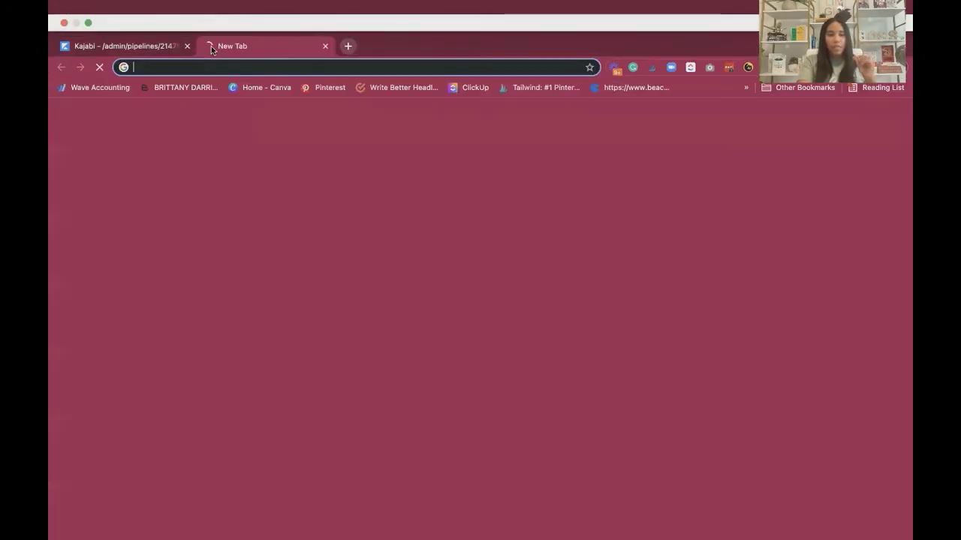
{"action": "key", "text": "super+v"}
{"action": "key", "text": "Return"}
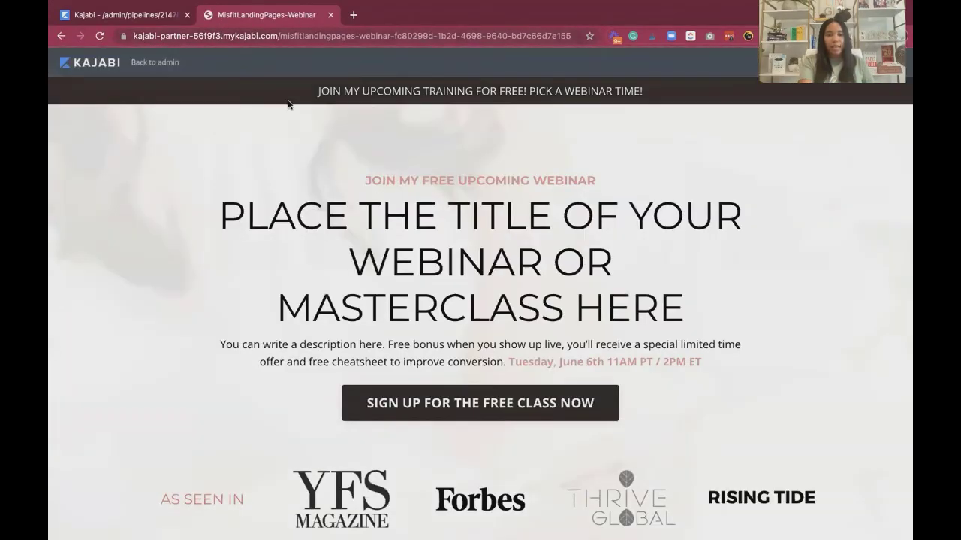
{"action": "scroll", "coordinate": [375, 292], "scroll_direction": "down", "scroll_amount": 15}
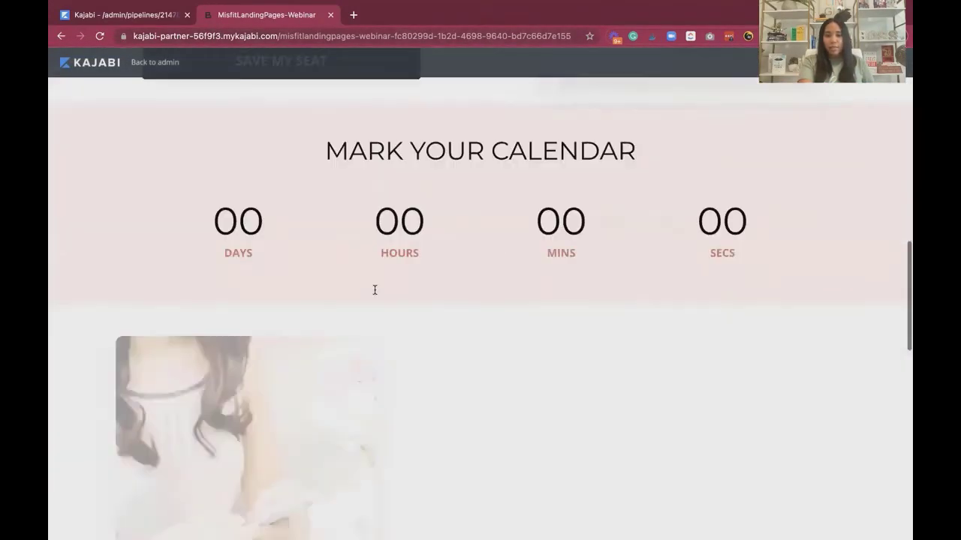
{"action": "scroll", "coordinate": [374, 288], "scroll_direction": "down", "scroll_amount": 5}
{"action": "scroll", "coordinate": [374, 290], "scroll_direction": "up", "scroll_amount": 20}
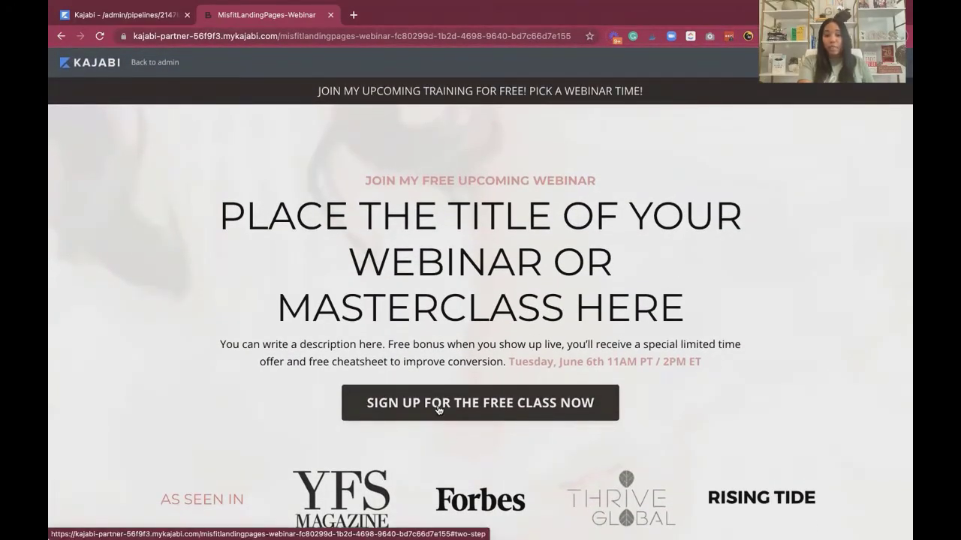
Sign up for the free class on the webinar page by entering the registrant's full name and email and submitting the form
{"action": "left_click", "coordinate": [440, 409]}
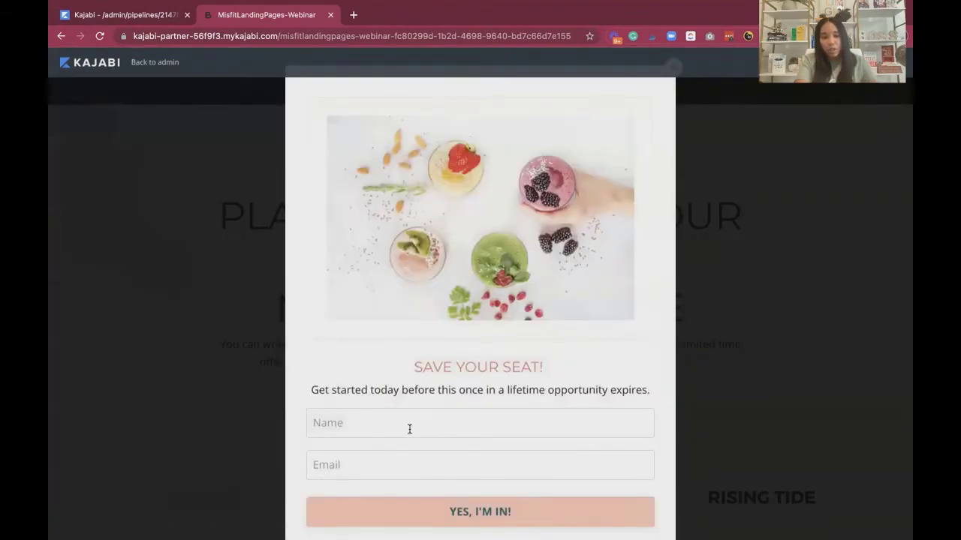
{"action": "left_click", "coordinate": [407, 428]}
{"action": "type", "text": "Britt"}
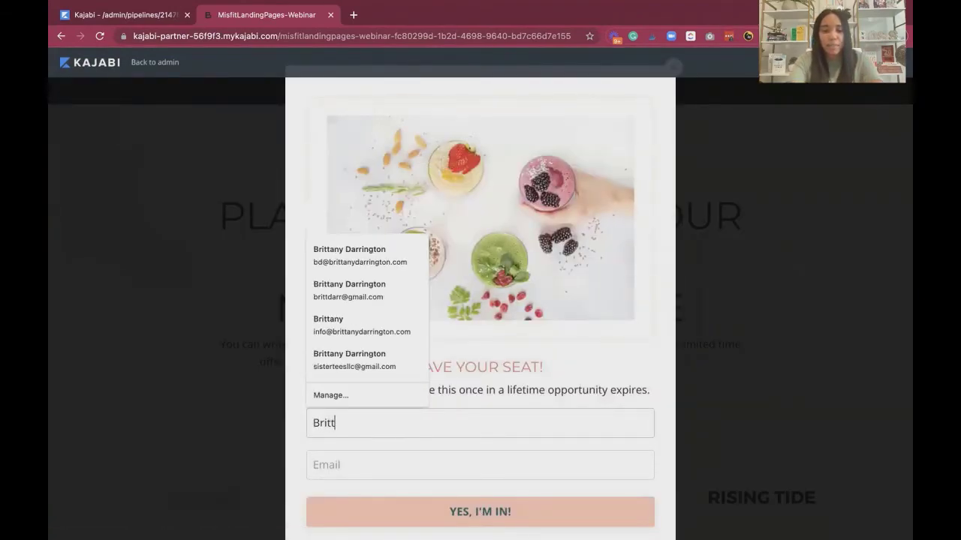
{"action": "left_click", "coordinate": [412, 259]}
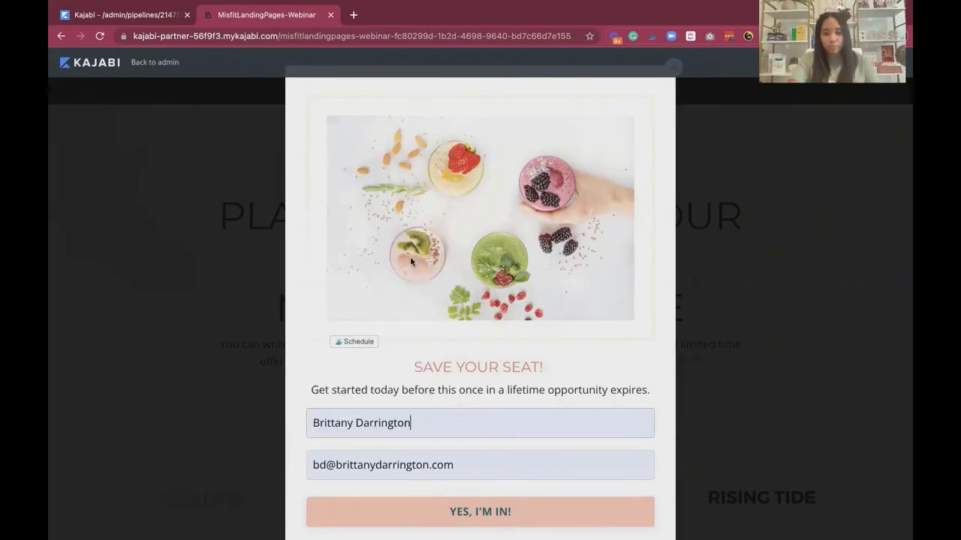
{"action": "scroll", "coordinate": [410, 257], "scroll_direction": "down", "scroll_amount": 1}
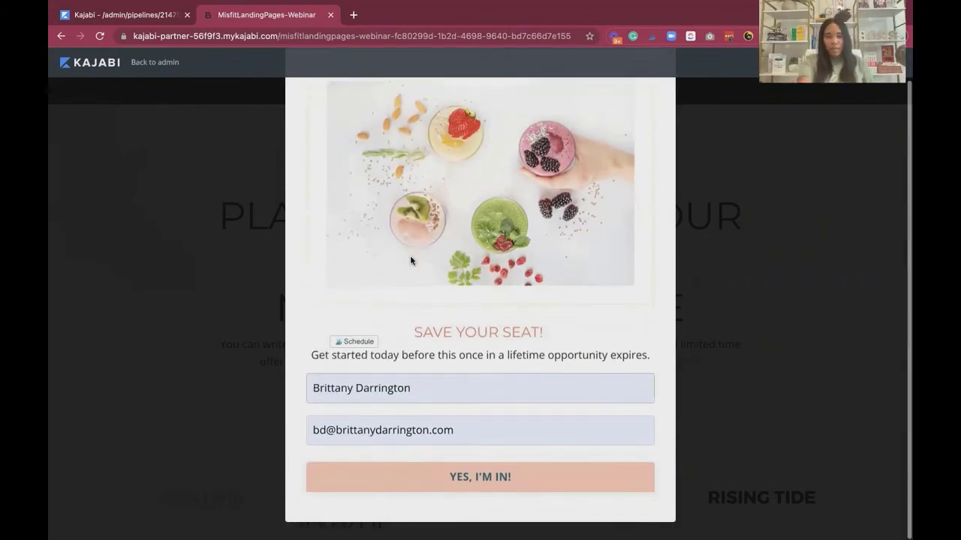
{"action": "left_click", "coordinate": [467, 479]}
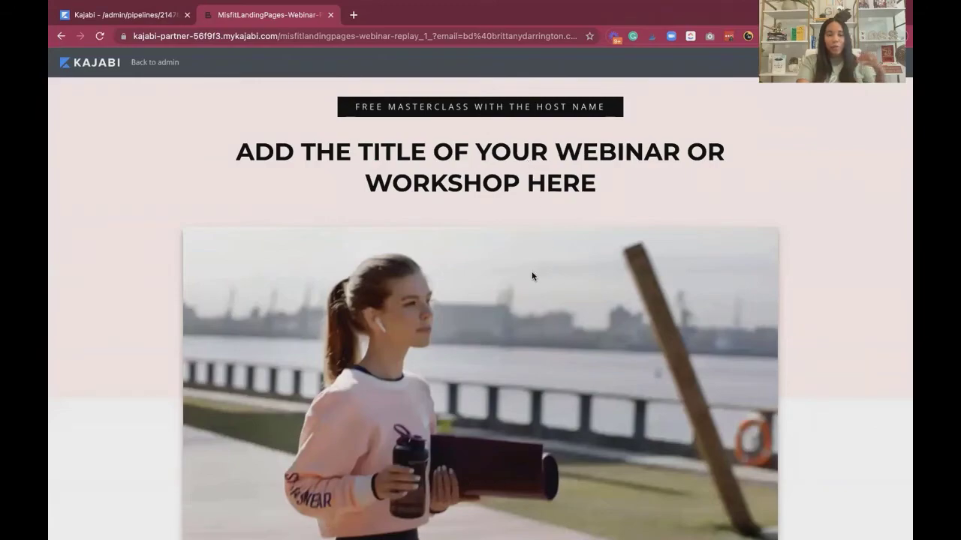
Look through the live replay page and follow its CHECKOUT THE COURSE NOW button to the offer checkout
{"action": "scroll", "coordinate": [531, 271], "scroll_direction": "down", "scroll_amount": 1}
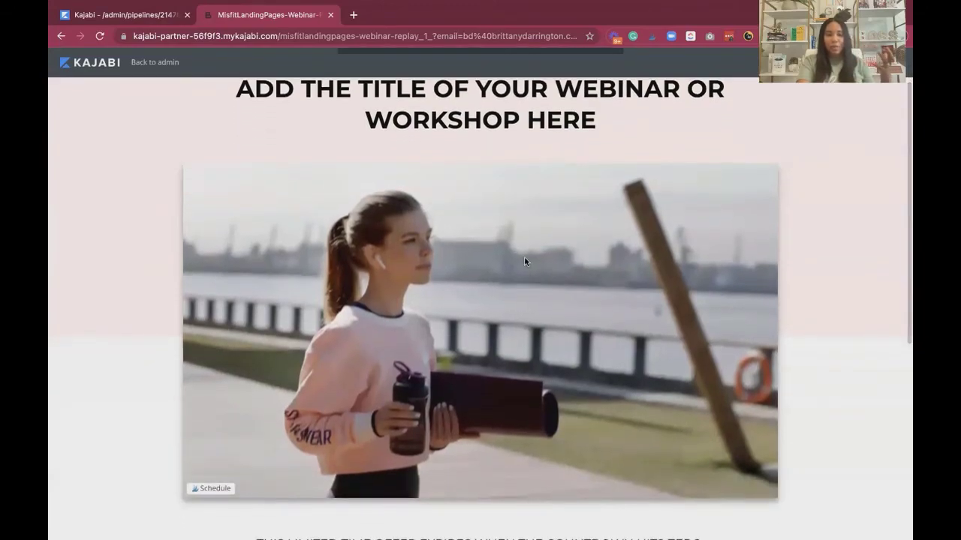
{"action": "scroll", "coordinate": [524, 256], "scroll_direction": "down", "scroll_amount": 5}
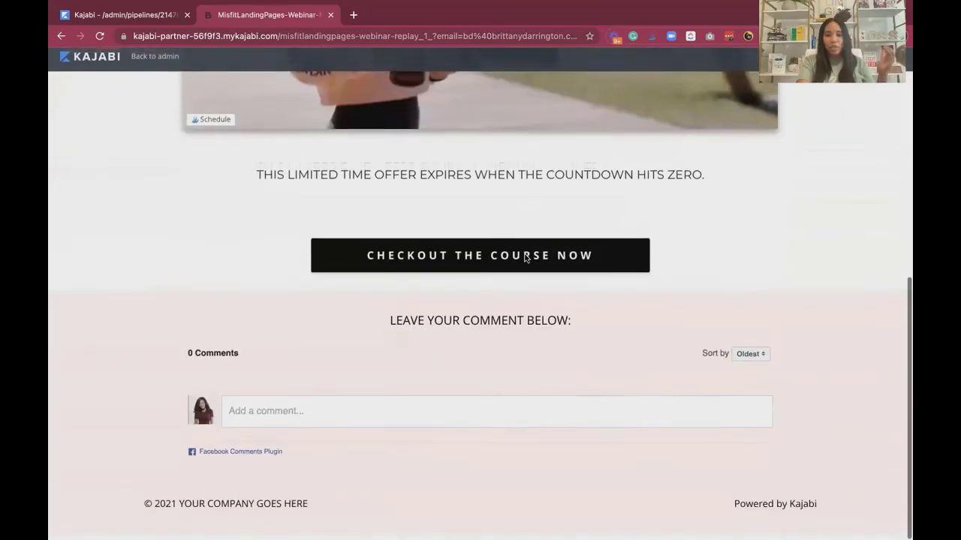
{"action": "left_click", "coordinate": [455, 265]}
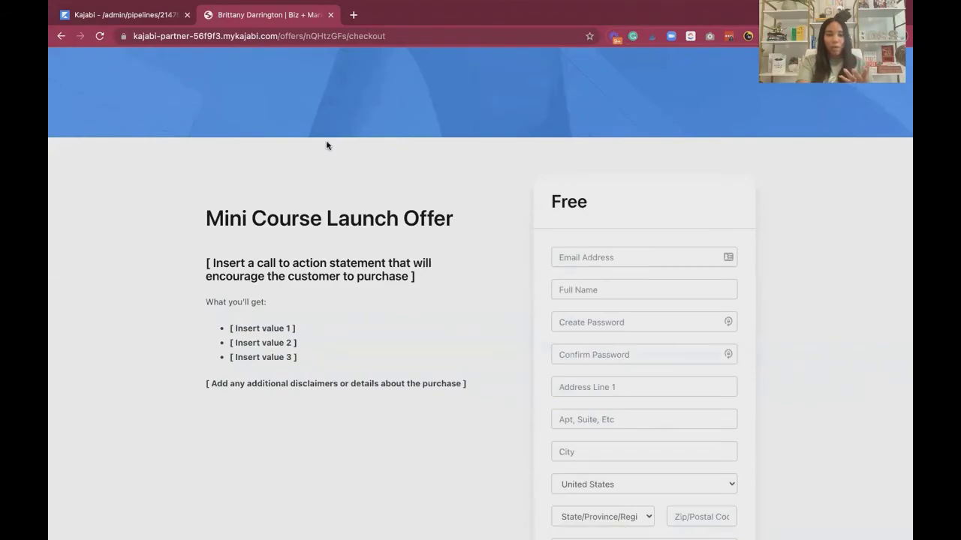
Return to the Blank - October pipeline overview and review its sequence from the webinar page to the end of the pipeline
{"action": "left_click", "coordinate": [159, 16]}
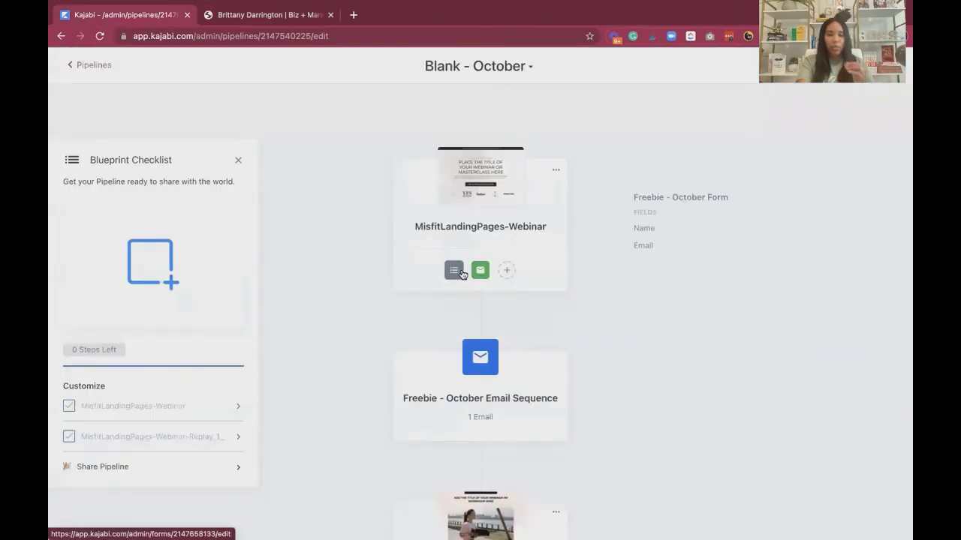
{"action": "scroll", "coordinate": [460, 248], "scroll_direction": "down", "scroll_amount": 8}
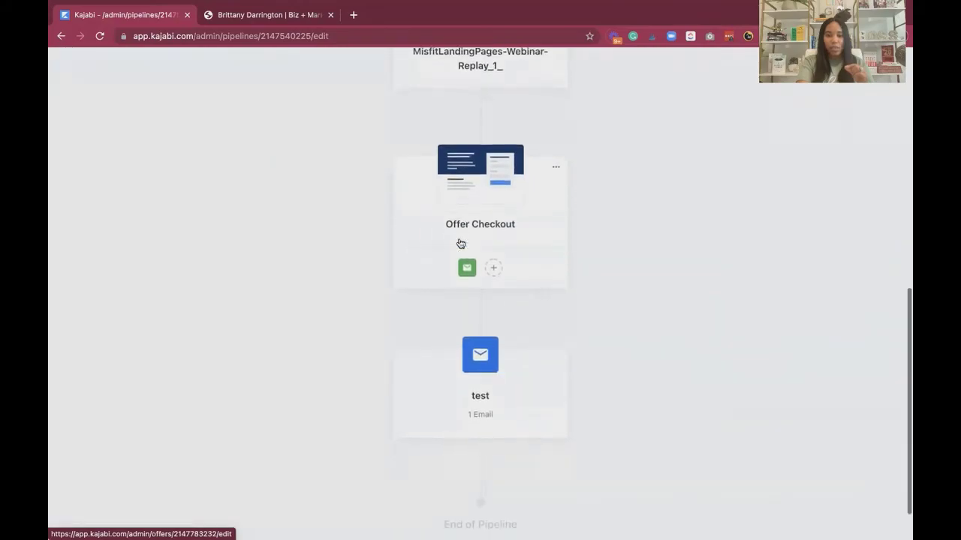
{"action": "scroll", "coordinate": [460, 243], "scroll_direction": "up", "scroll_amount": 10}
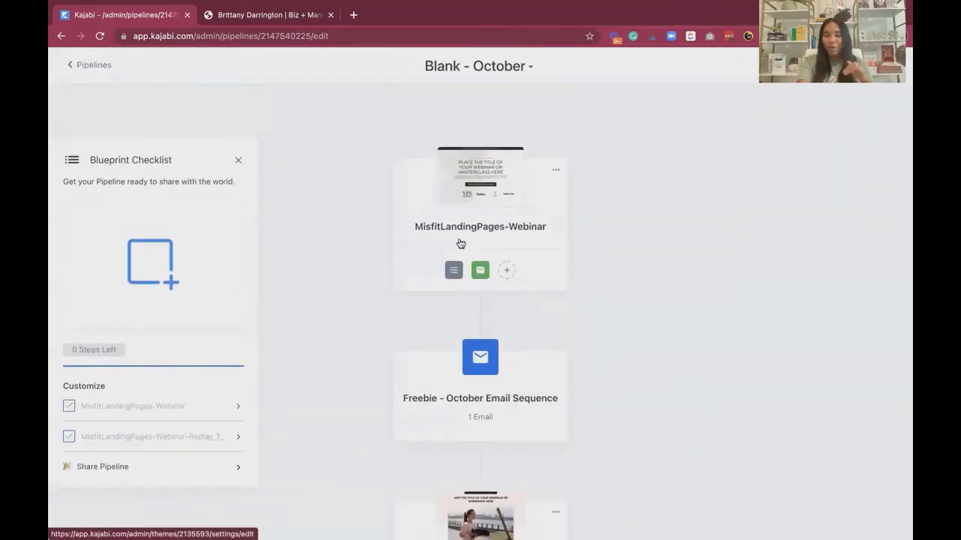
{"action": "scroll", "coordinate": [454, 202], "scroll_direction": "down", "scroll_amount": 5}
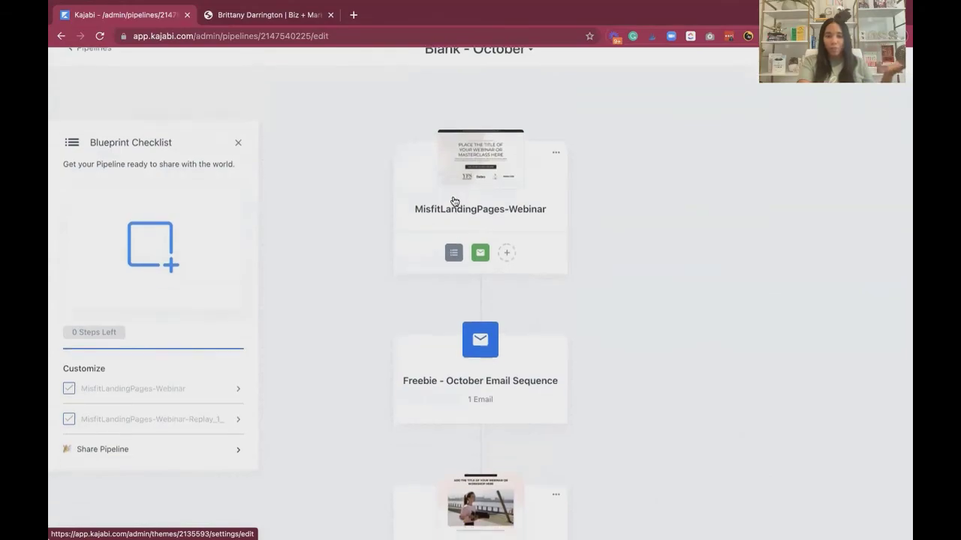
{"action": "scroll", "coordinate": [483, 311], "scroll_direction": "down", "scroll_amount": 3}
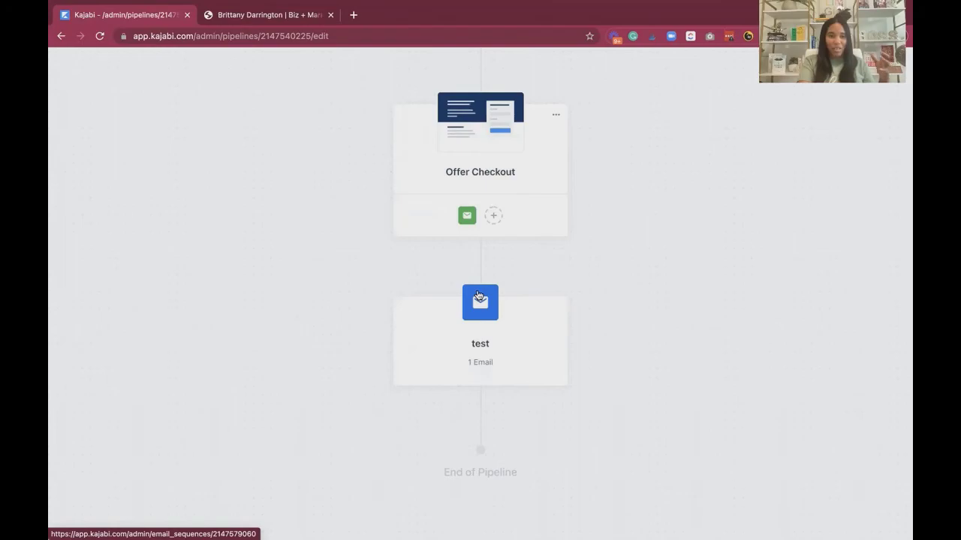
{"action": "scroll", "coordinate": [478, 295], "scroll_direction": "up", "scroll_amount": 6}
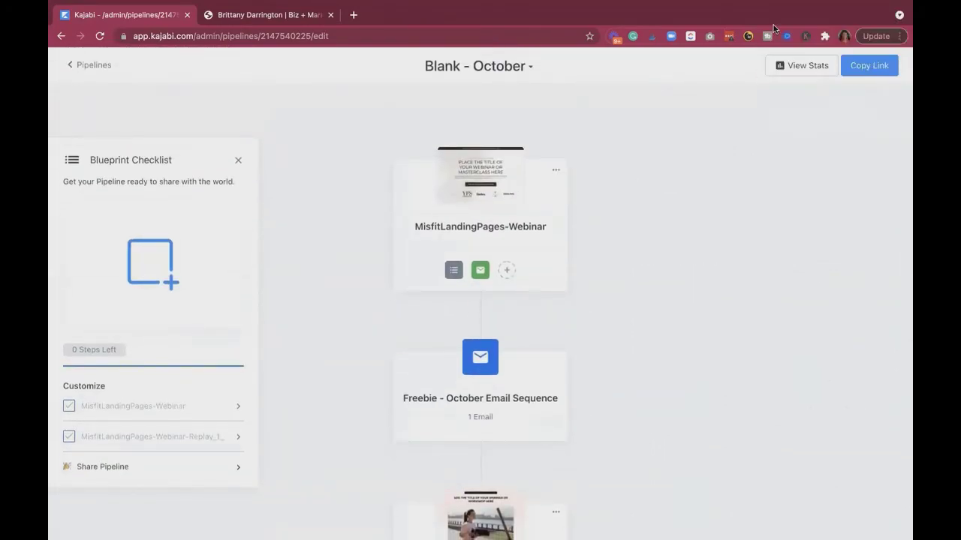
View the pipeline stats for the pages and the email sequences, and close them
{"action": "left_click", "coordinate": [799, 70]}
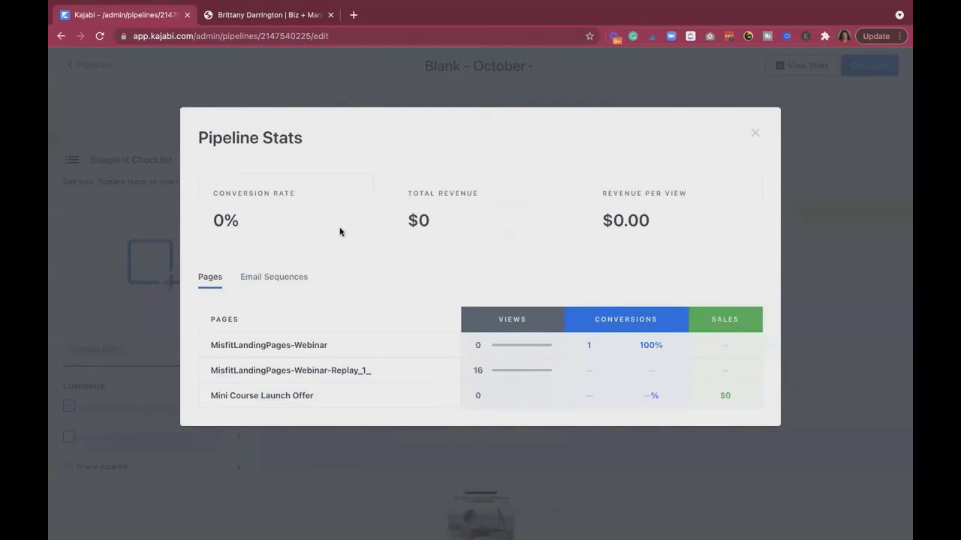
{"action": "left_click", "coordinate": [273, 282]}
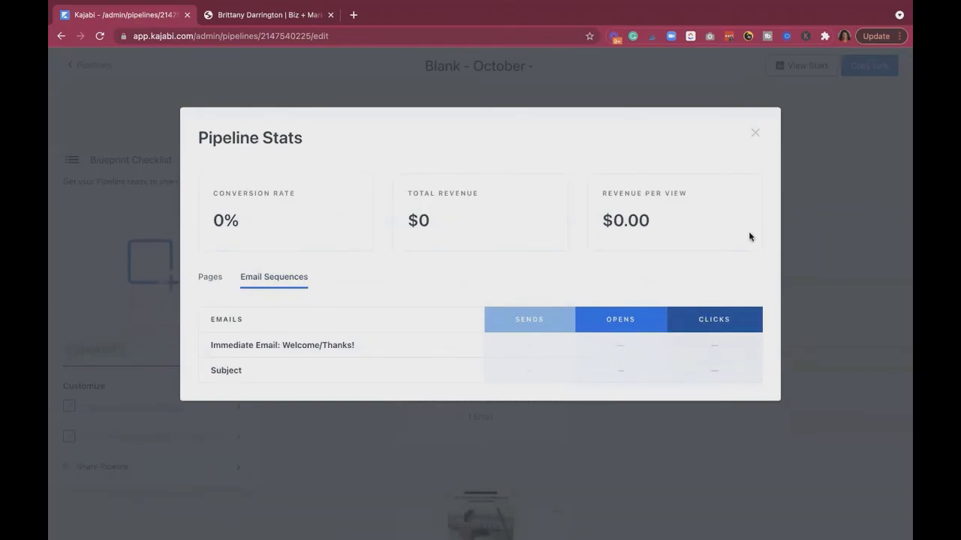
{"action": "left_click", "coordinate": [755, 135]}
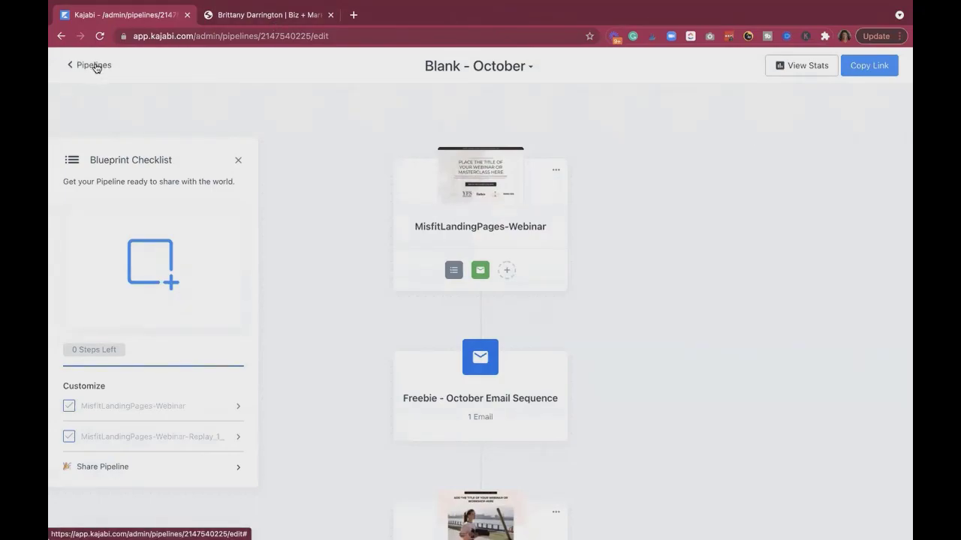
{"action": "scroll", "coordinate": [425, 208], "scroll_direction": "down", "scroll_amount": 5}
{"action": "scroll", "coordinate": [425, 208], "scroll_direction": "down", "scroll_amount": 2}
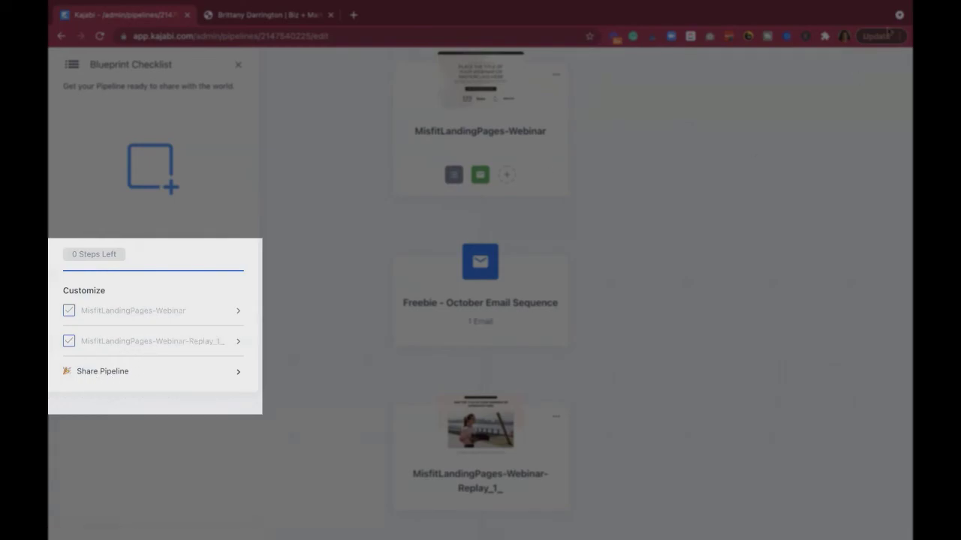
{"action": "scroll", "coordinate": [825, 192], "scroll_direction": "up", "scroll_amount": 3}
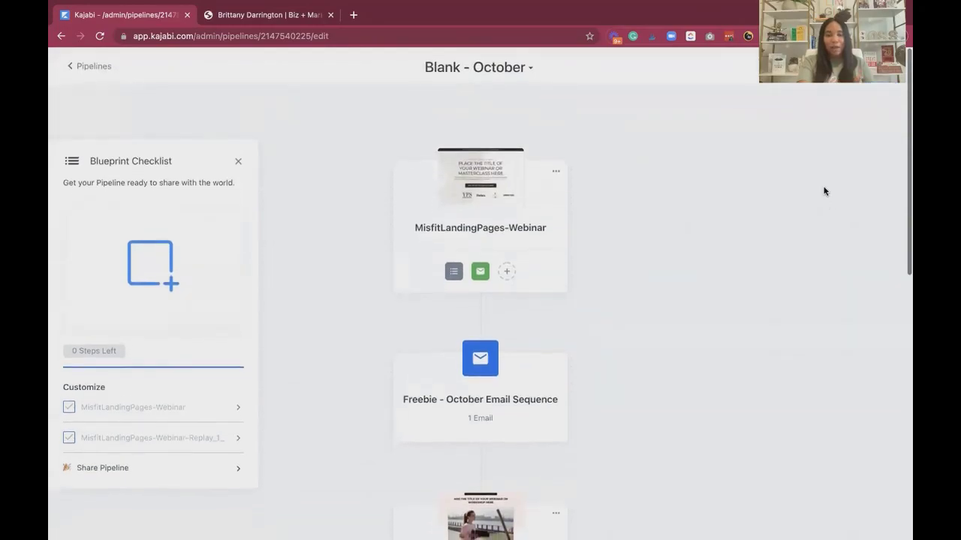